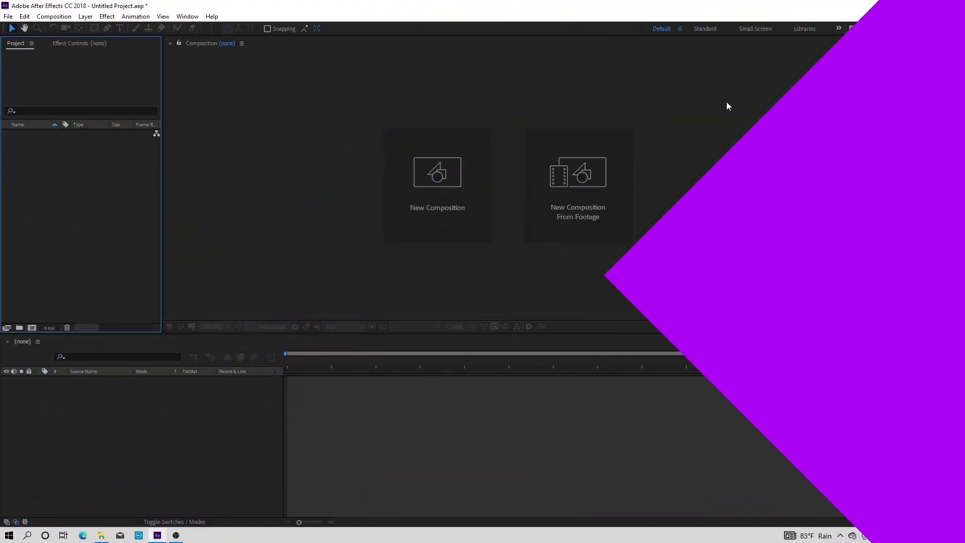
Create a composition named 'Main' at 1920×1080, 30 fps, 5 seconds long
{"action": "left_click", "coordinate": [446, 189]}
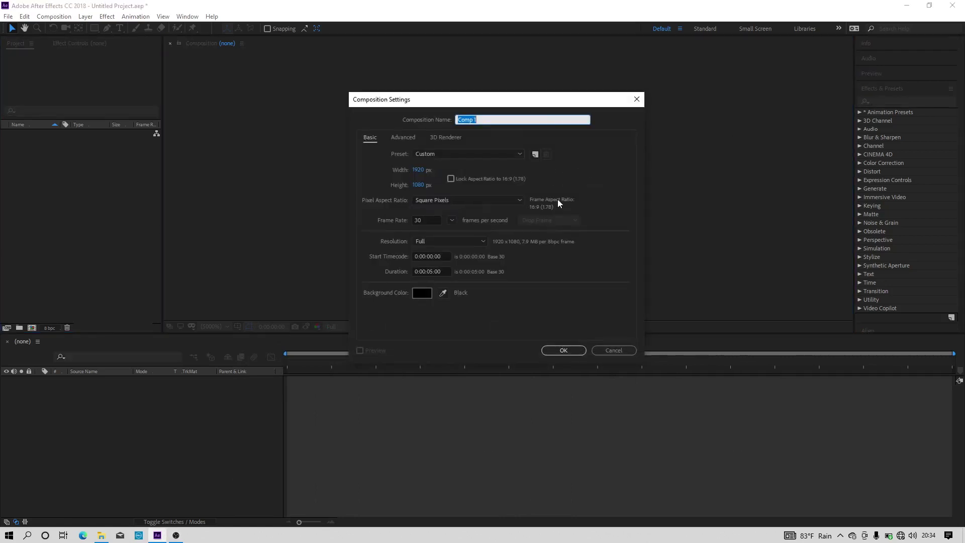
{"action": "type", "text": "Main"}
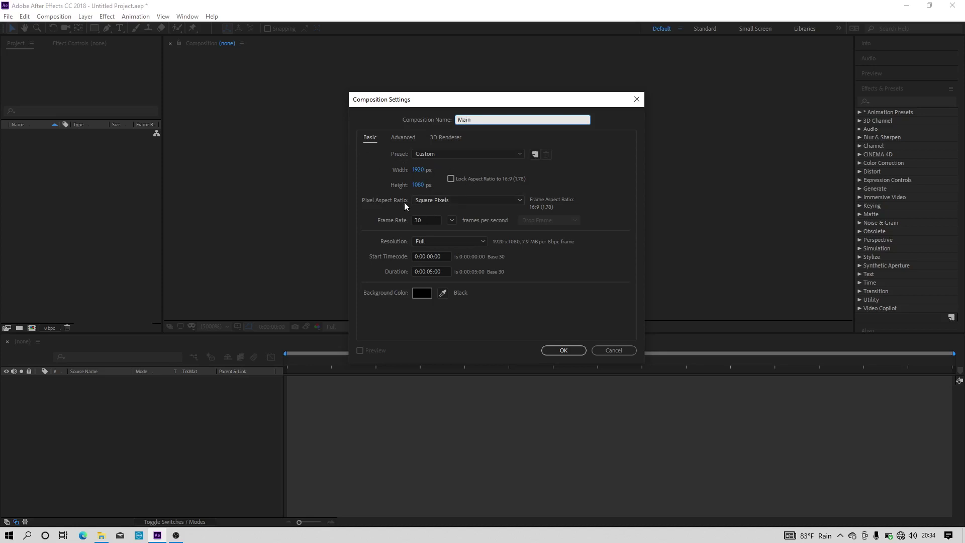
{"action": "left_click", "coordinate": [421, 221]}
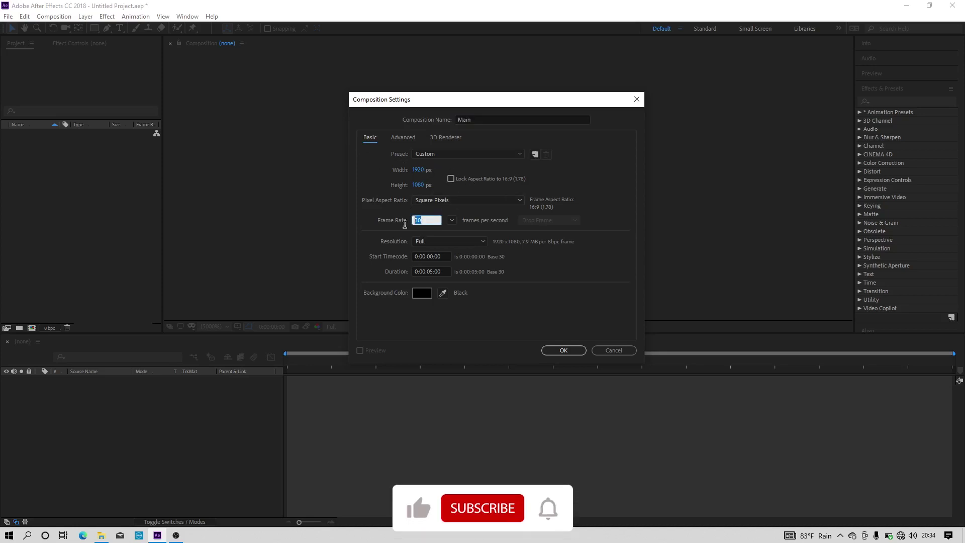
{"action": "left_click", "coordinate": [439, 274]}
{"action": "left_click", "coordinate": [553, 271]}
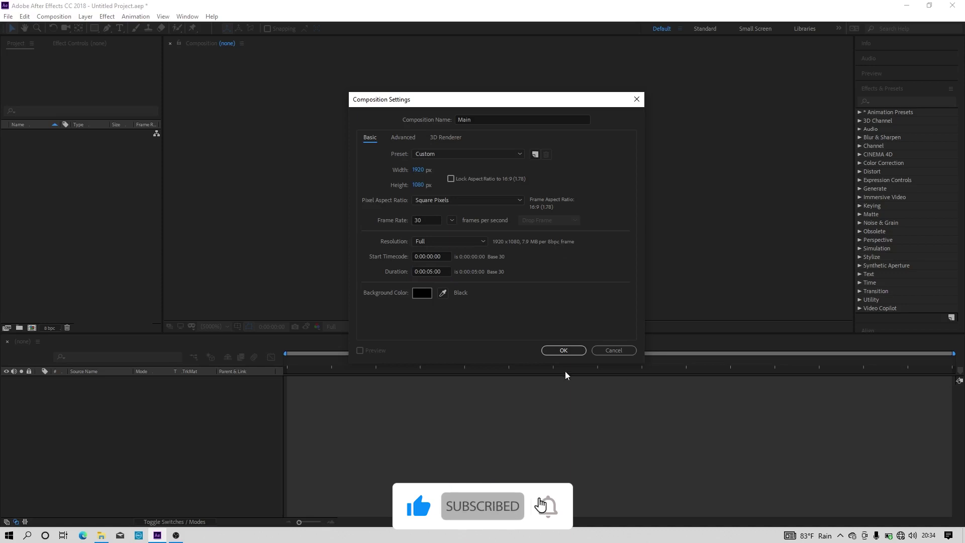
{"action": "left_click", "coordinate": [562, 350]}
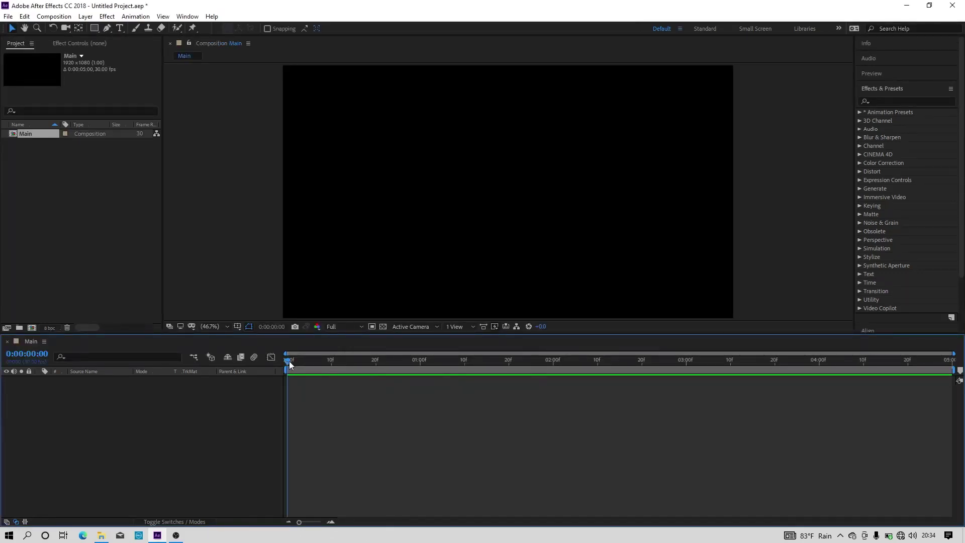
Preview Main, then create a second 1920×1080 composition named 'Media'
{"action": "key", "text": "space"}
{"action": "key", "text": "space"}
{"action": "left_click", "coordinate": [31, 327]}
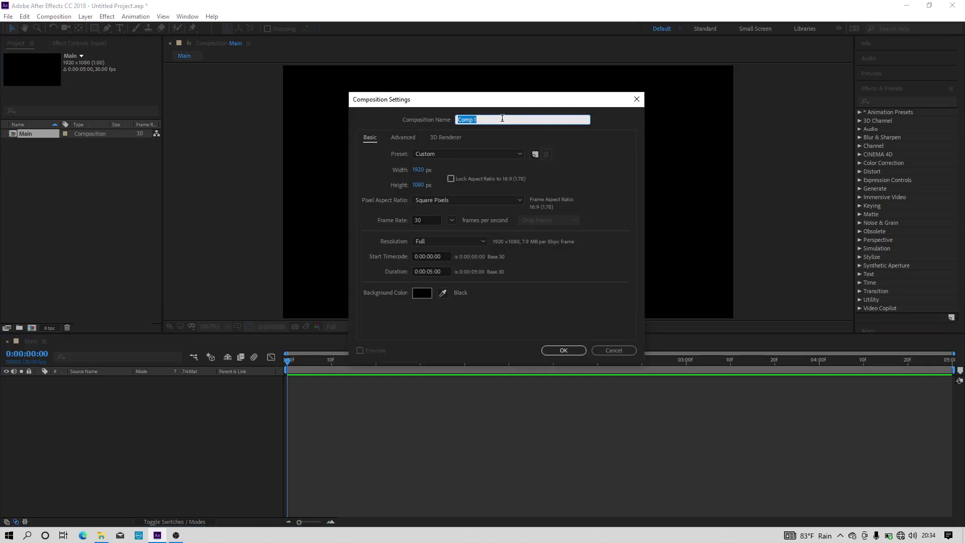
{"action": "type", "text": "Media"}
{"action": "left_click", "coordinate": [564, 351]}
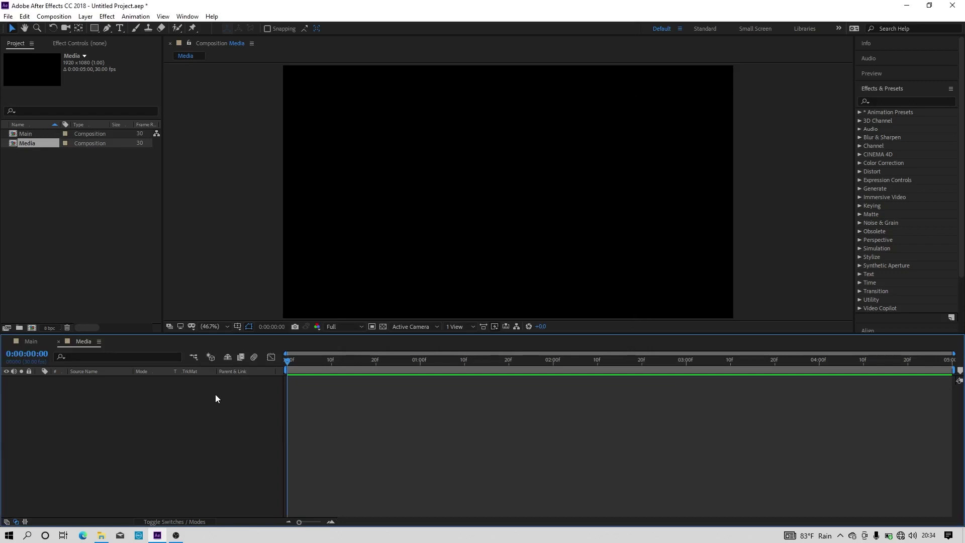
Import the Pexels Videos 1943483 clip and the woman photo from Downloads into the project
{"action": "left_click", "coordinate": [101, 535]}
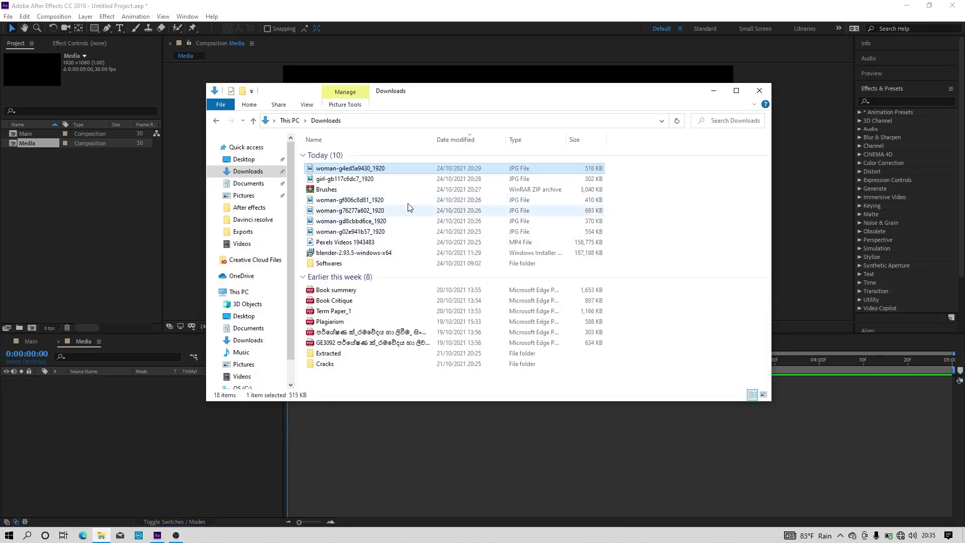
{"action": "left_click", "coordinate": [324, 244]}
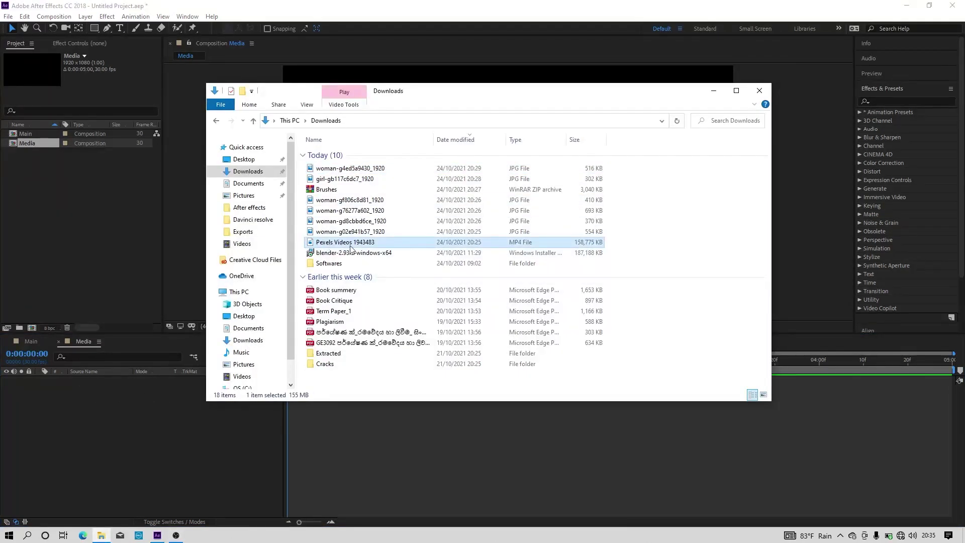
{"action": "left_click_drag", "start_coordinate": [352, 246], "coordinate": [83, 257]}
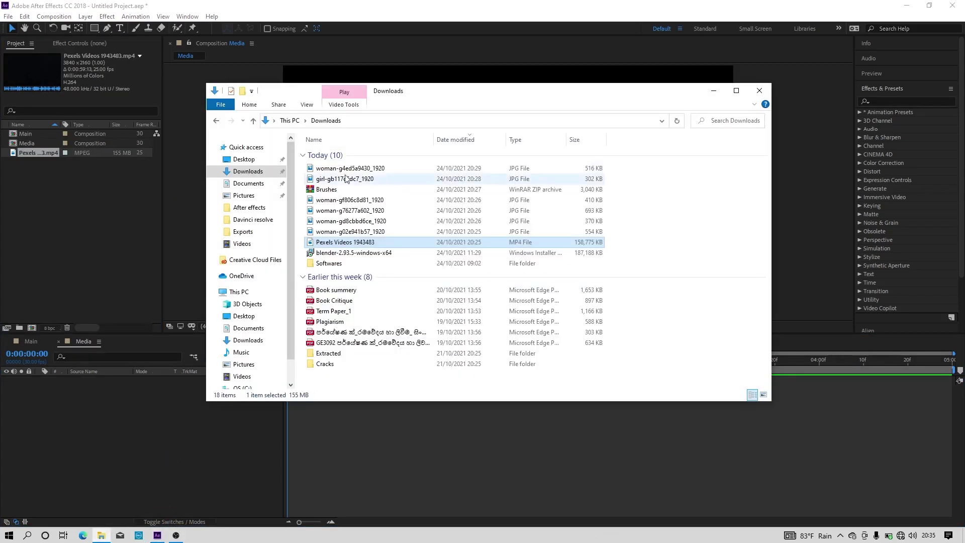
{"action": "left_click", "coordinate": [101, 535]}
{"action": "left_click_drag", "start_coordinate": [350, 168], "coordinate": [155, 229]}
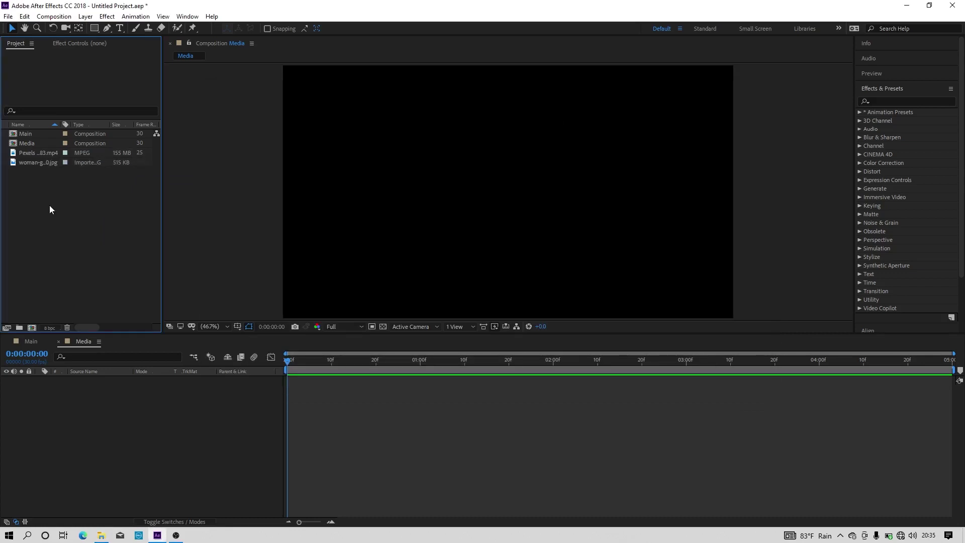
Place the woman photo in the Media composition and scrub its timeline back to the start
{"action": "left_click_drag", "start_coordinate": [35, 165], "coordinate": [75, 393]}
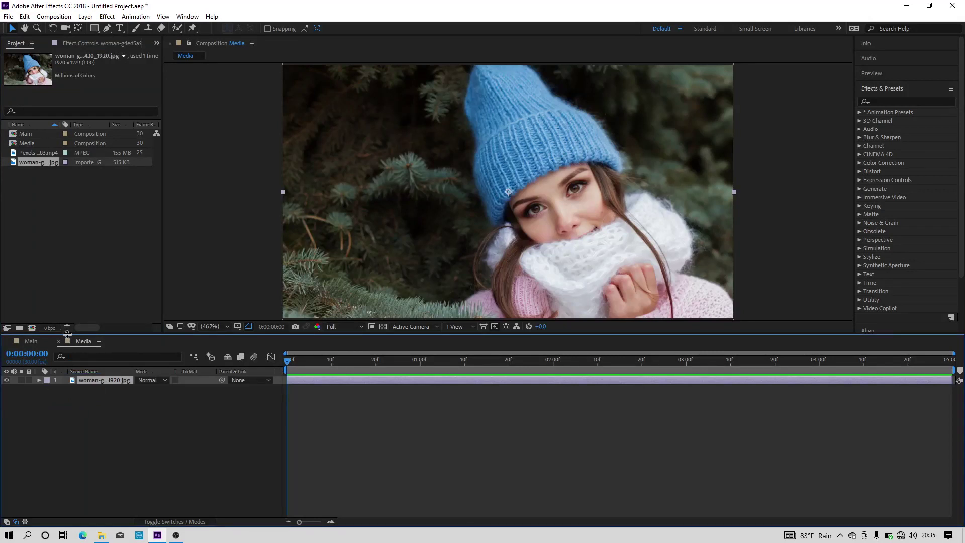
{"action": "left_click_drag", "start_coordinate": [293, 361], "coordinate": [253, 383]}
{"action": "left_click_drag", "start_coordinate": [297, 362], "coordinate": [261, 376]}
In Main, add a white 1920×1080 solid layer named 'bg'
{"action": "left_click", "coordinate": [25, 341]}
{"action": "key", "text": "ctrl+t"}
{"action": "right_click", "coordinate": [86, 404]}
{"action": "mouse_move", "coordinate": [130, 413]}
{"action": "left_click", "coordinate": [229, 437]}
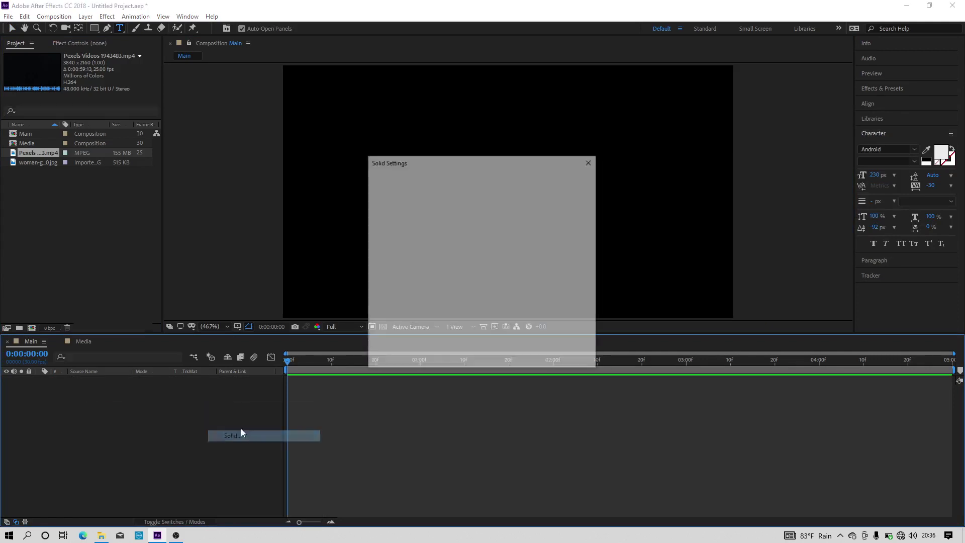
{"action": "type", "text": "bg"}
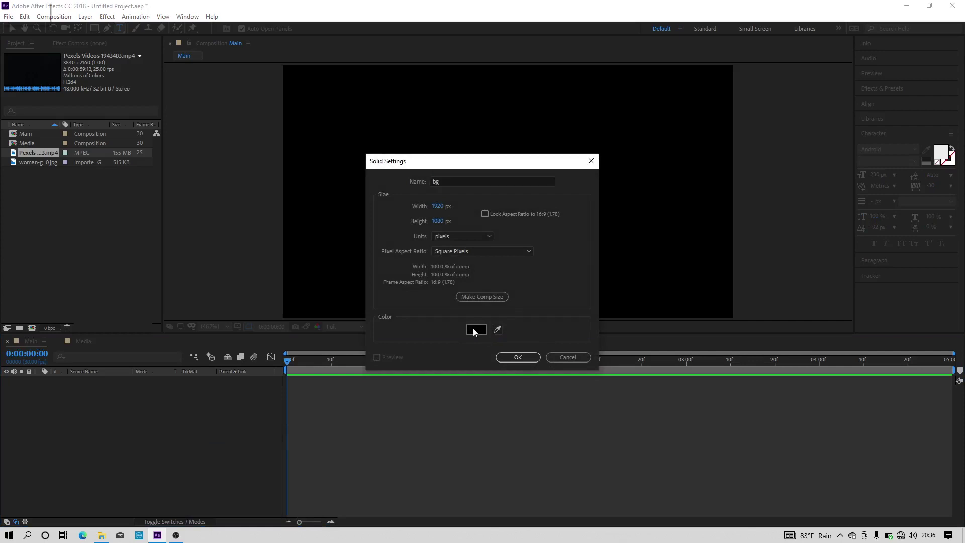
{"action": "left_click", "coordinate": [476, 328]}
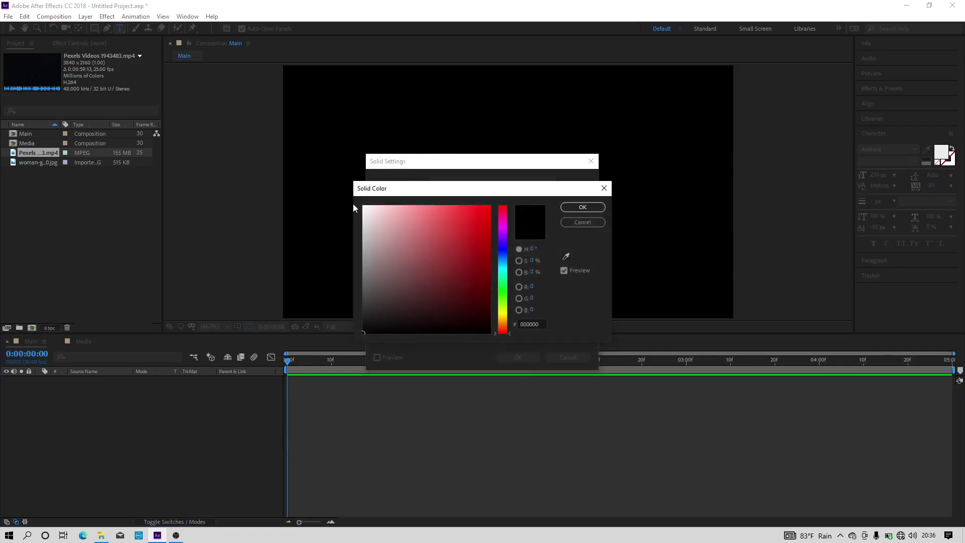
{"action": "left_click_drag", "start_coordinate": [372, 216], "coordinate": [356, 192]}
{"action": "left_click", "coordinate": [574, 208]}
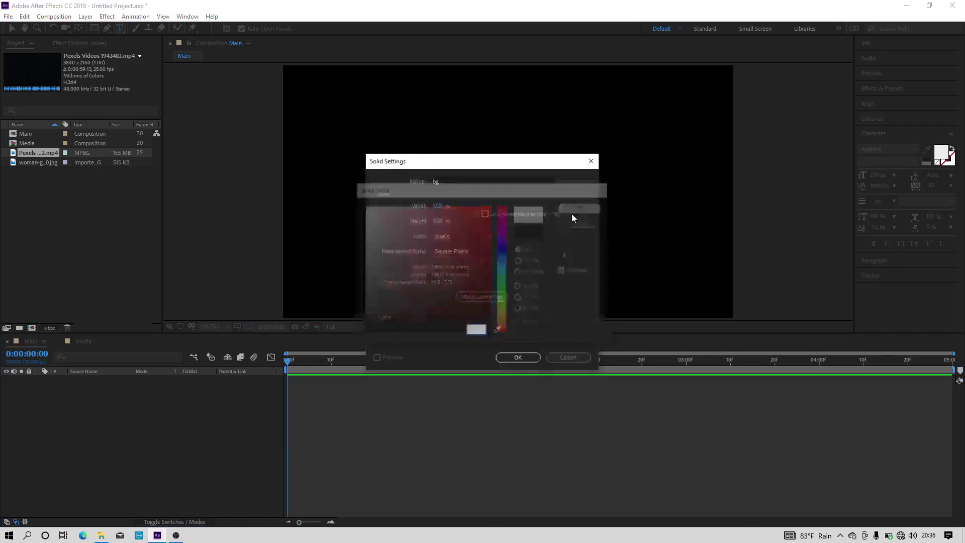
{"action": "left_click", "coordinate": [527, 356]}
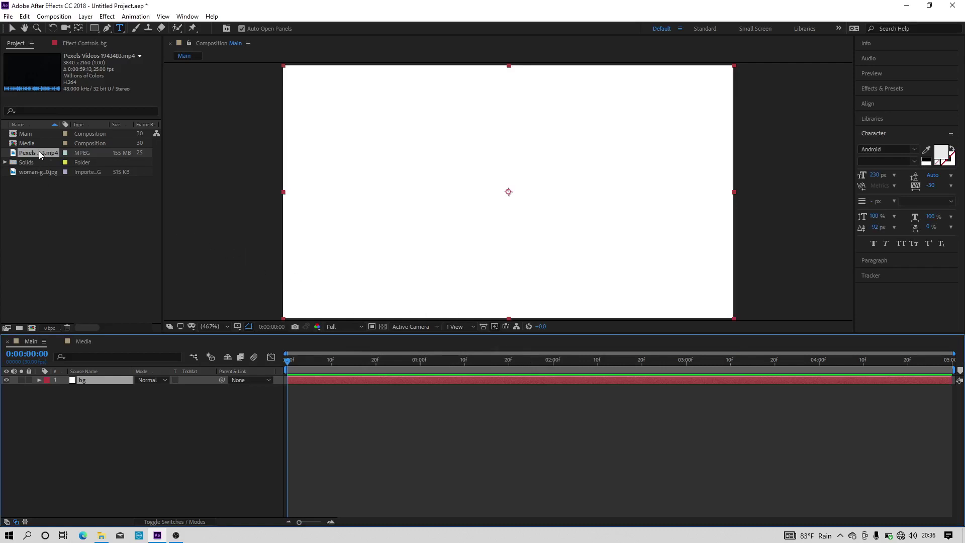
Add the Media composition to Main above bg and jump to the last frame
{"action": "left_click", "coordinate": [28, 143]}
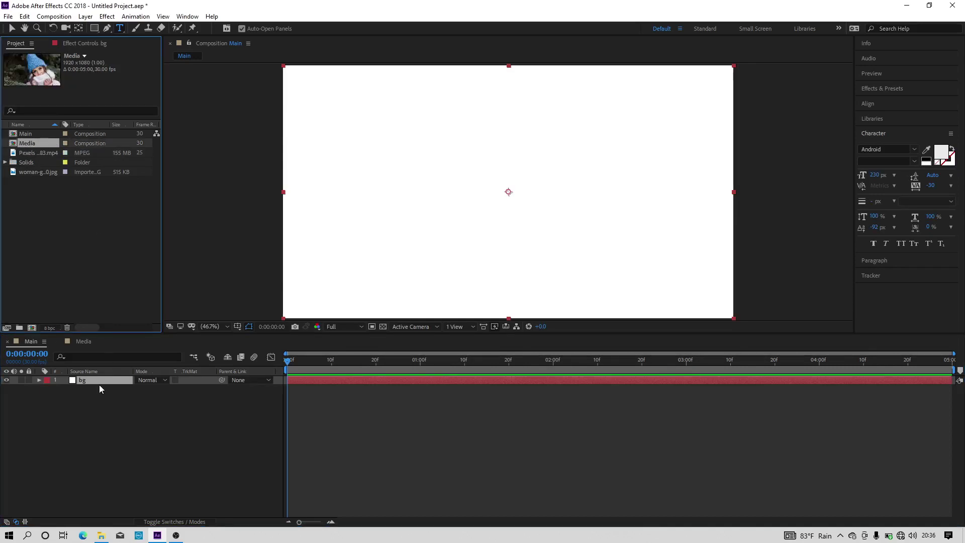
{"action": "left_click_drag", "start_coordinate": [46, 146], "coordinate": [93, 380]}
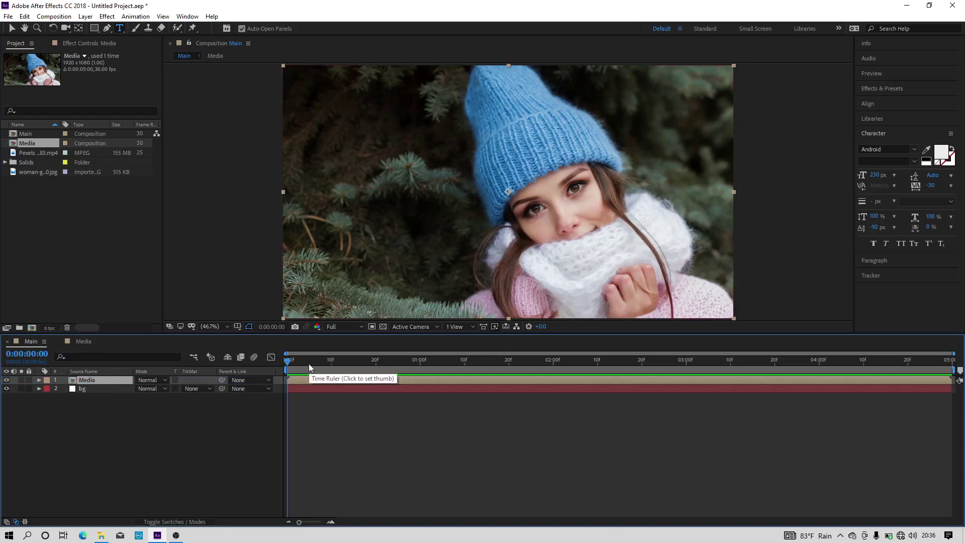
{"action": "left_click_drag", "start_coordinate": [668, 360], "coordinate": [948, 359]}
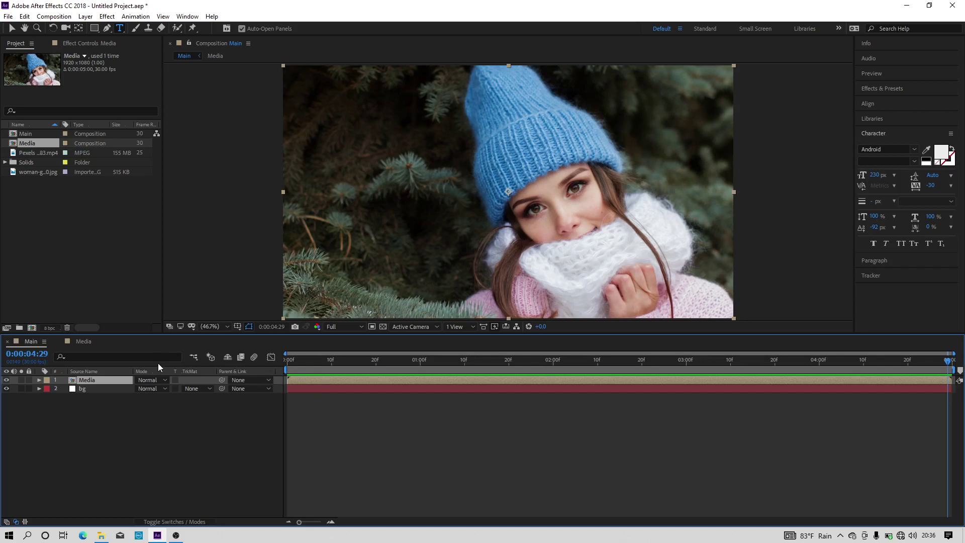
Add Scale and Rotation keyframes to the Media layer at the end of the timeline
{"action": "key", "text": "s"}
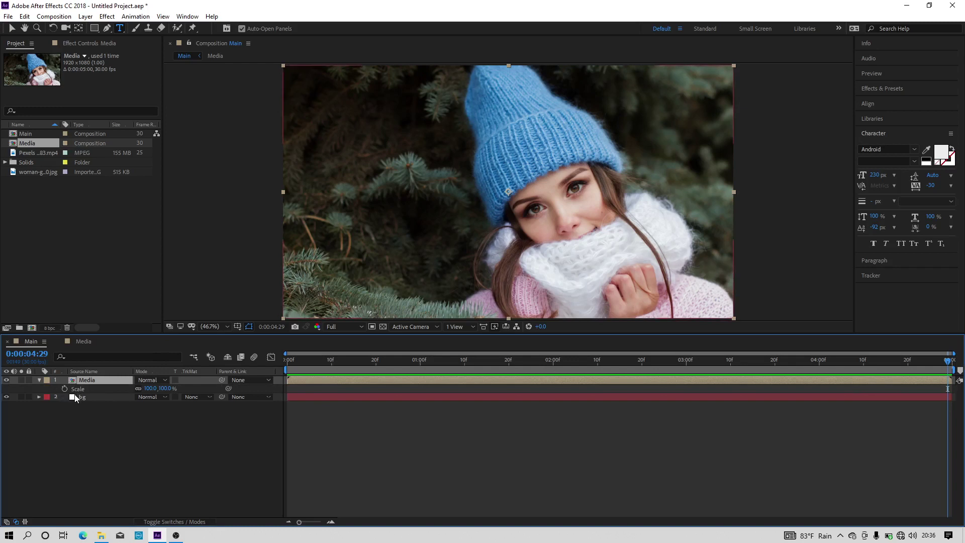
{"action": "key", "text": "shift+r"}
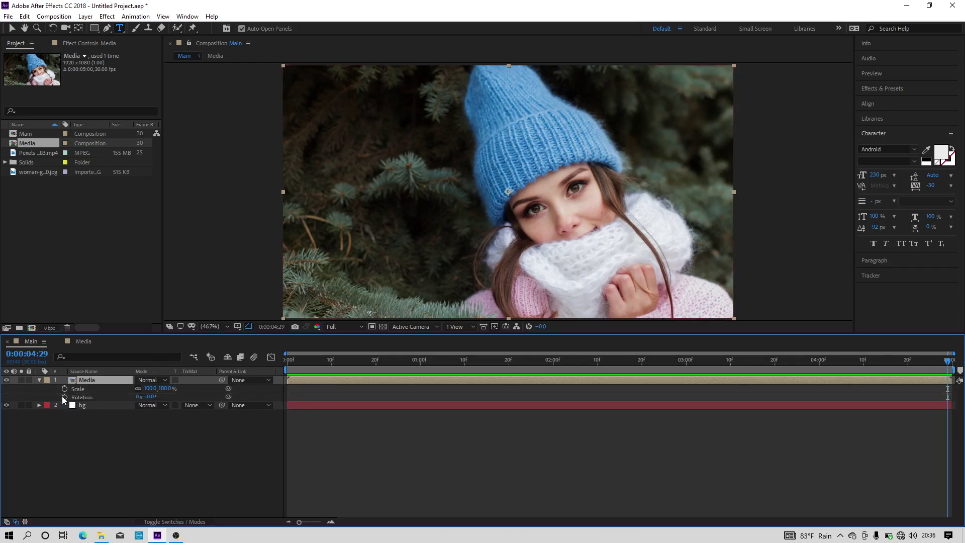
{"action": "left_click", "coordinate": [64, 397]}
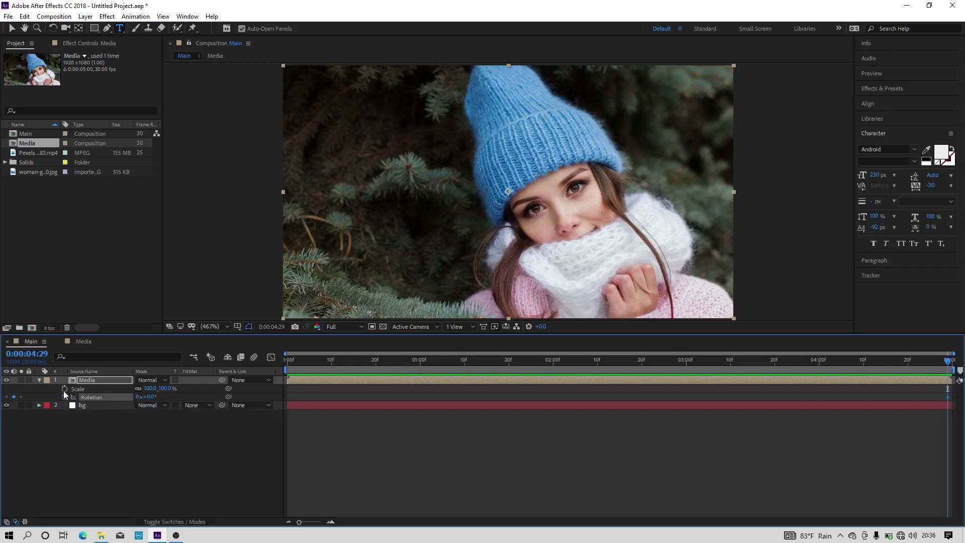
{"action": "left_click", "coordinate": [64, 389]}
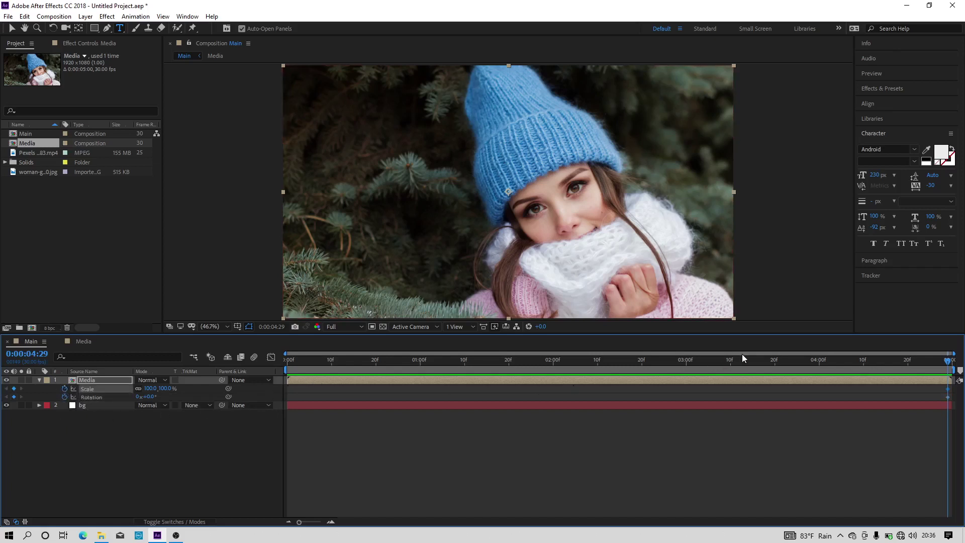
At the start, set Media's scale to about 120% and rotation to -8°, then preview
{"action": "left_click_drag", "start_coordinate": [571, 361], "coordinate": [198, 388]}
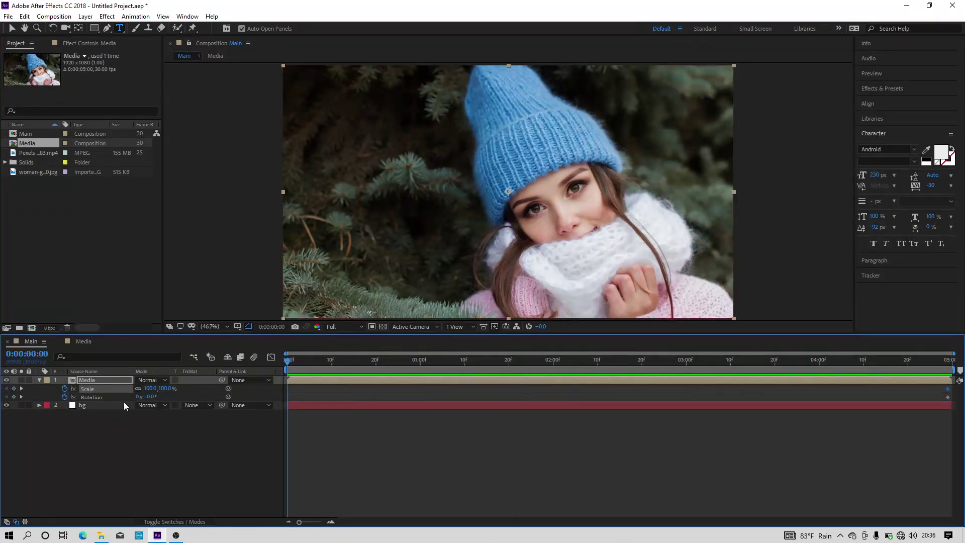
{"action": "left_click_drag", "start_coordinate": [164, 391], "coordinate": [173, 388]}
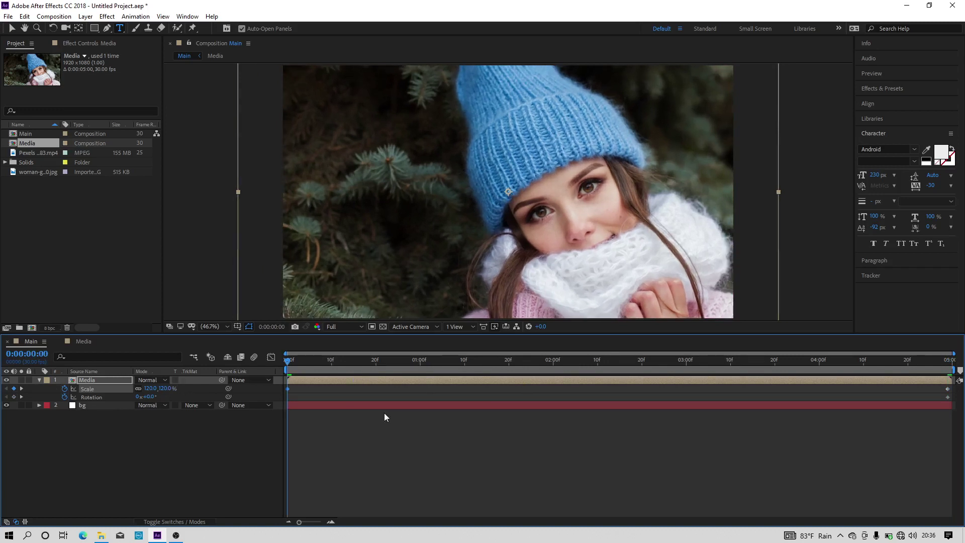
{"action": "left_click", "coordinate": [152, 398]}
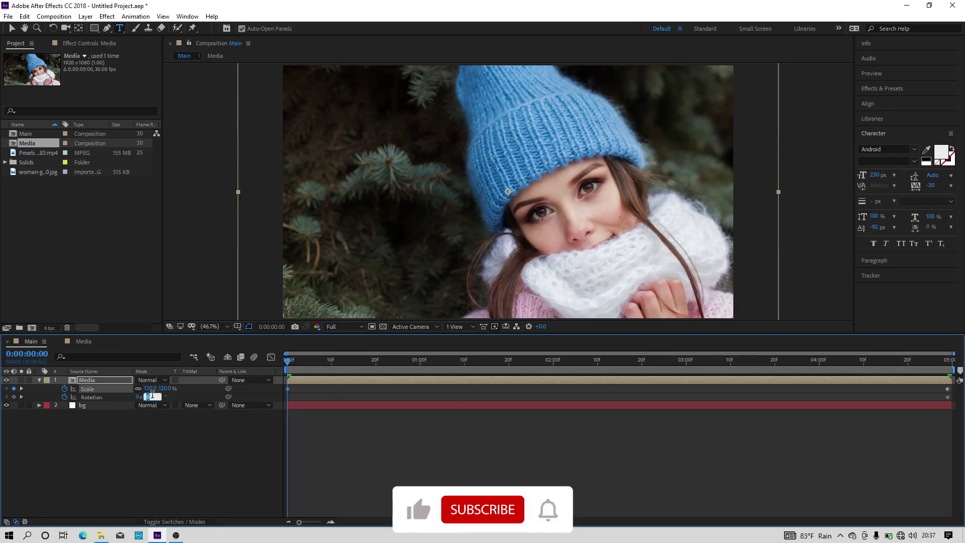
{"action": "type", "text": "-8"}
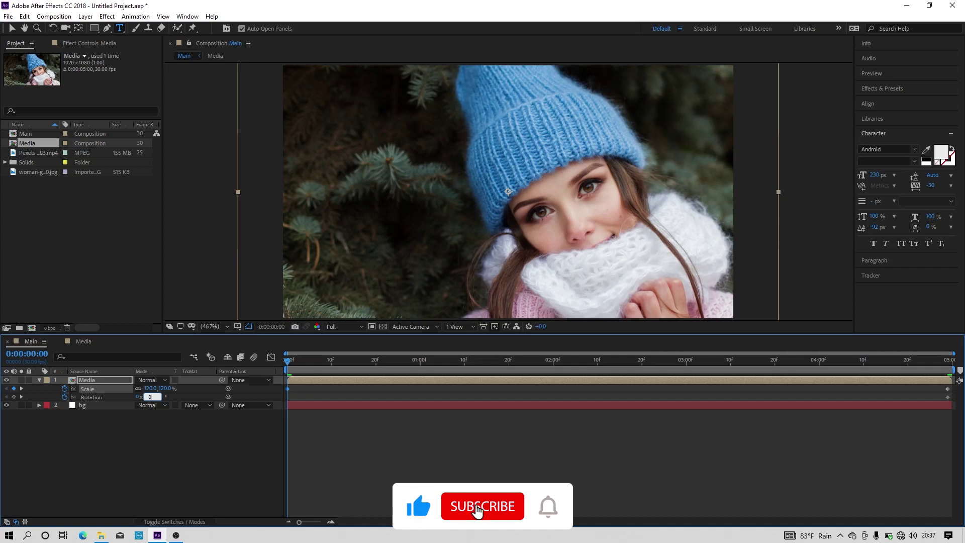
{"action": "key", "text": "Return"}
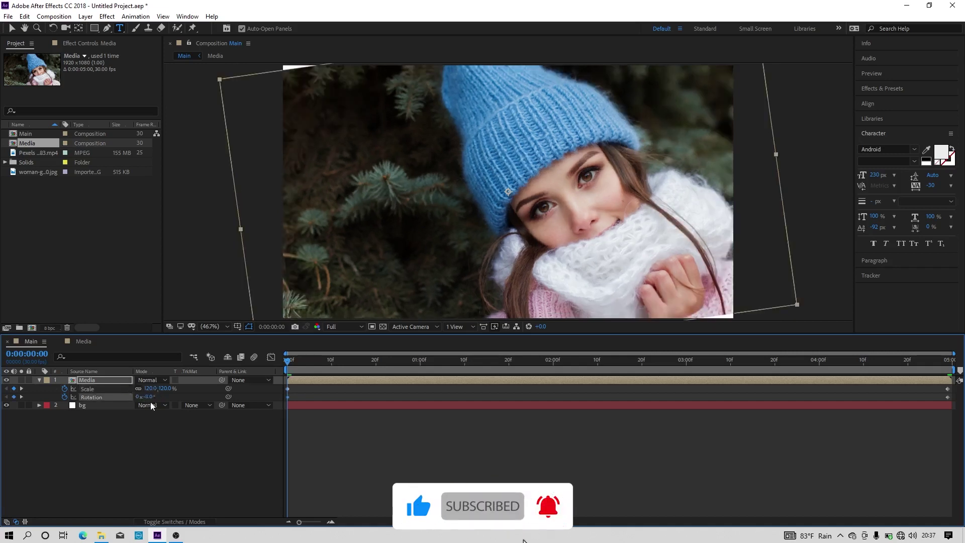
{"action": "left_click_drag", "start_coordinate": [291, 368], "coordinate": [286, 424]}
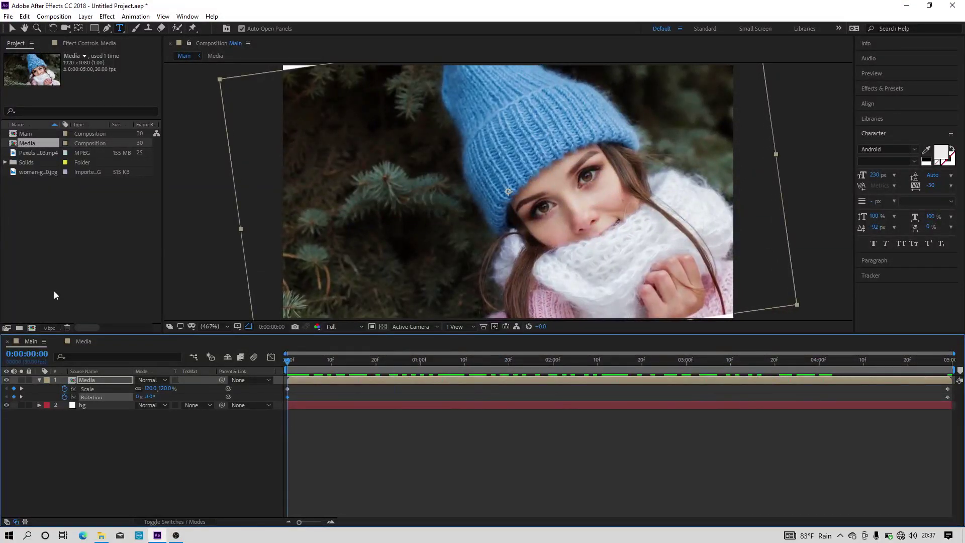
Create a new composition named 'matte'
{"action": "left_click", "coordinate": [32, 327]}
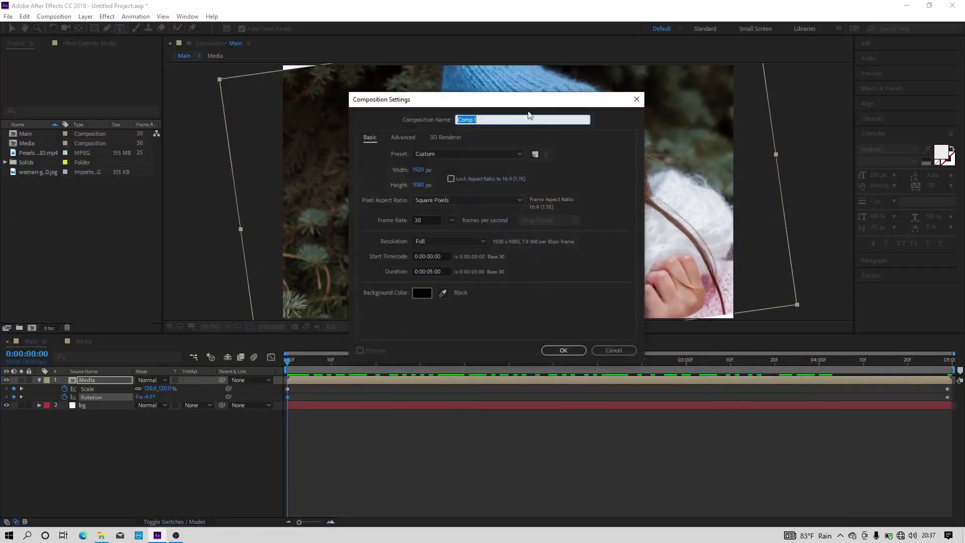
{"action": "type", "text": "matte"}
{"action": "left_click", "coordinate": [570, 350]}
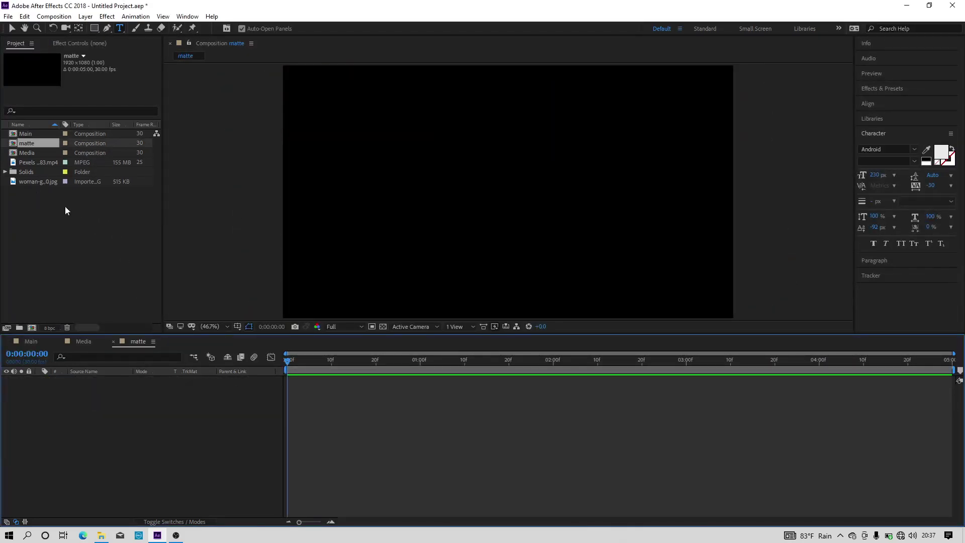
Add the ink-drop clip to the matte comp and move to 0:00:01:26
{"action": "left_click", "coordinate": [38, 162]}
{"action": "left_click_drag", "start_coordinate": [38, 161], "coordinate": [74, 382]}
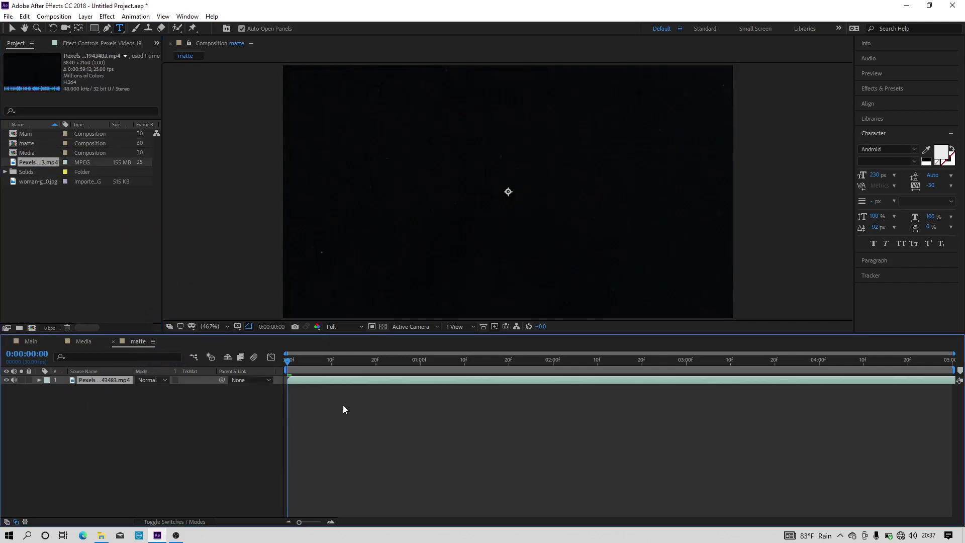
{"action": "left_click_drag", "start_coordinate": [288, 364], "coordinate": [270, 401]}
{"action": "left_click", "coordinate": [534, 360]}
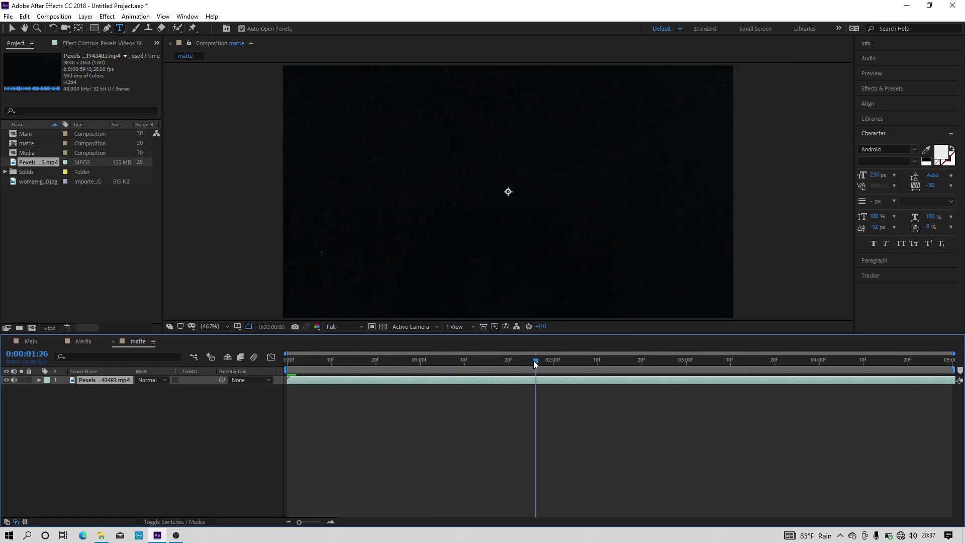
Time-stretch the ink clip to 15% so it plays much faster
{"action": "right_click", "coordinate": [435, 378]}
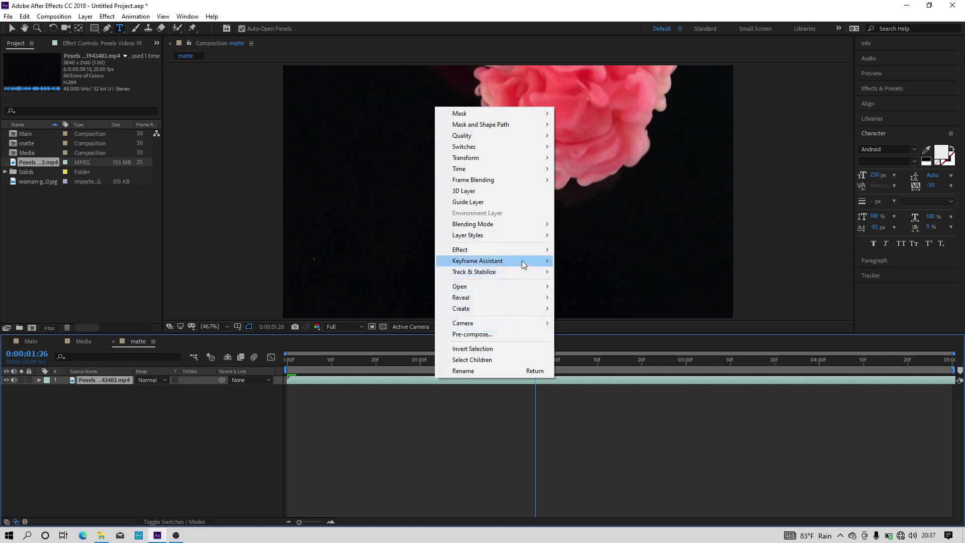
{"action": "mouse_move", "coordinate": [465, 170]}
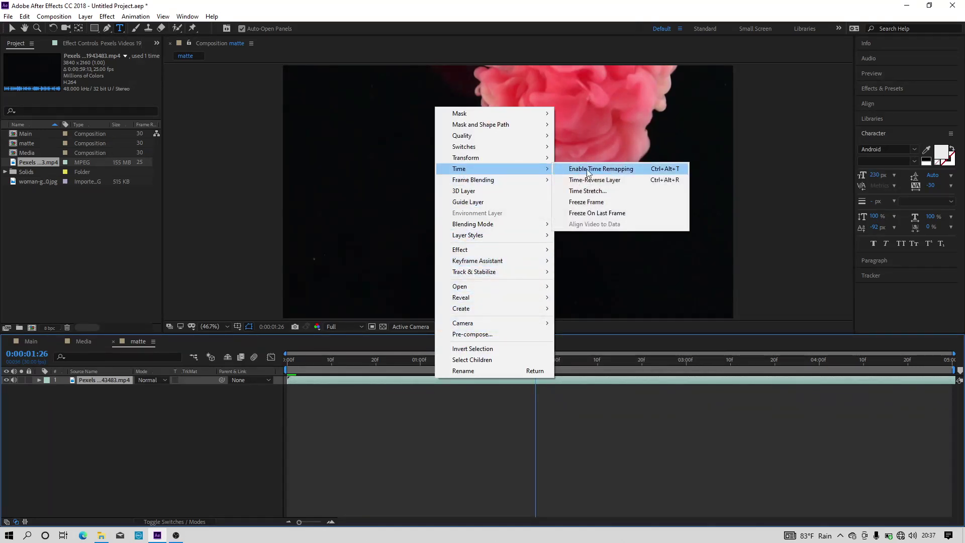
{"action": "left_click", "coordinate": [589, 192]}
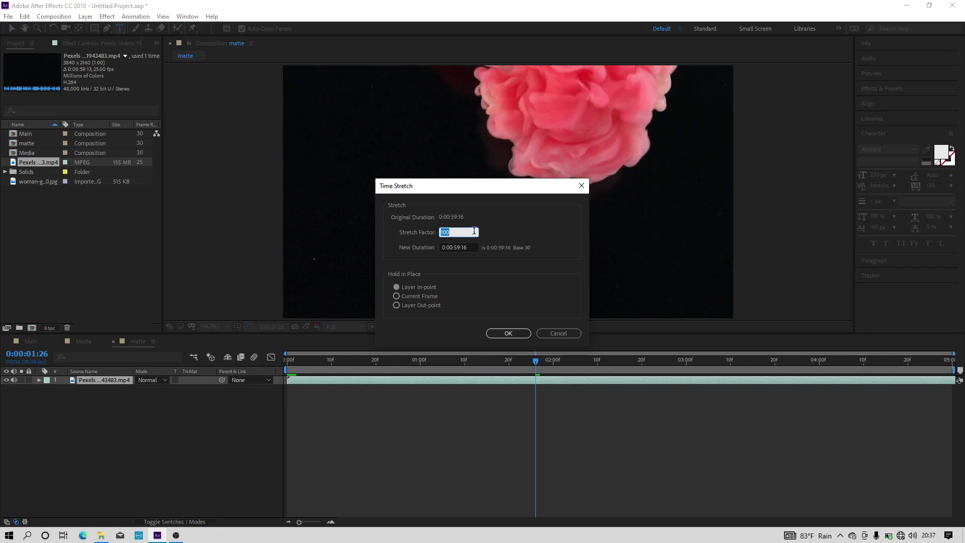
{"action": "type", "text": "15"}
{"action": "left_click", "coordinate": [508, 334]}
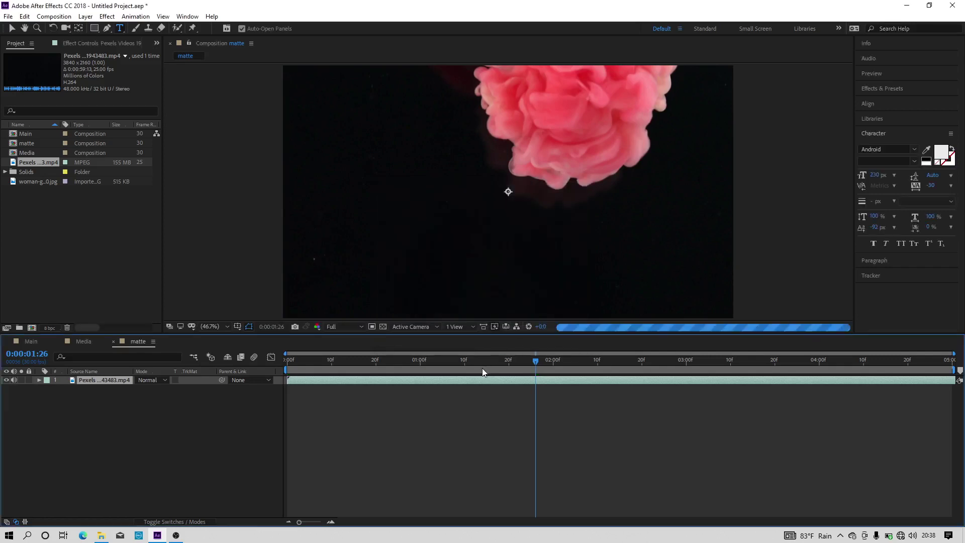
{"action": "left_click_drag", "start_coordinate": [342, 361], "coordinate": [327, 361]}
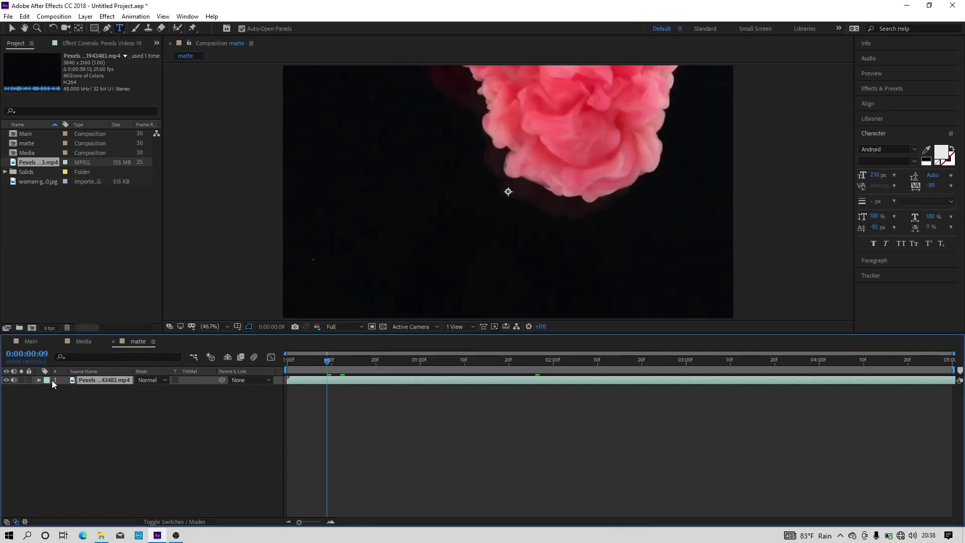
Add the matte comp to Main as the top layer and move to 0:00:02:19
{"action": "left_click", "coordinate": [16, 342]}
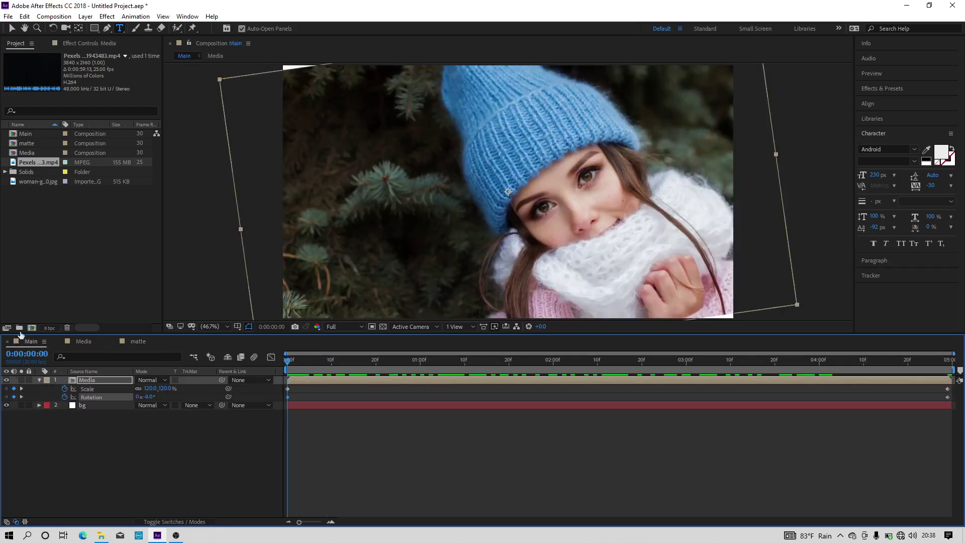
{"action": "left_click", "coordinate": [40, 143]}
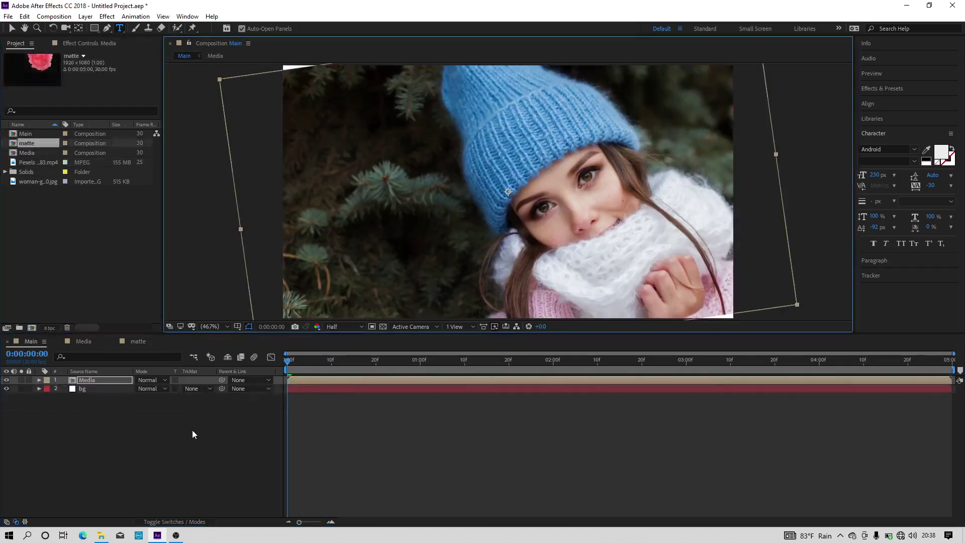
{"action": "left_click_drag", "start_coordinate": [45, 143], "coordinate": [93, 382]}
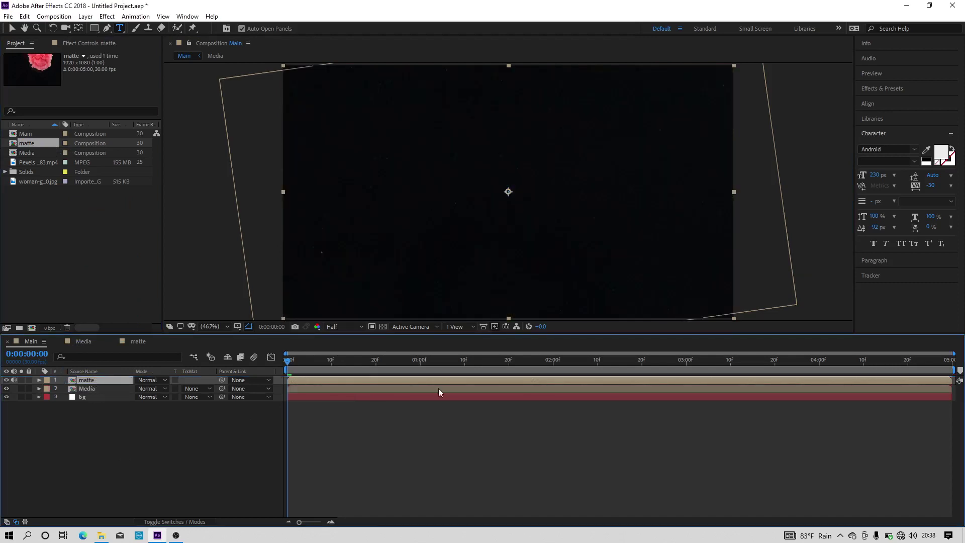
{"action": "left_click_drag", "start_coordinate": [534, 360], "coordinate": [639, 360]}
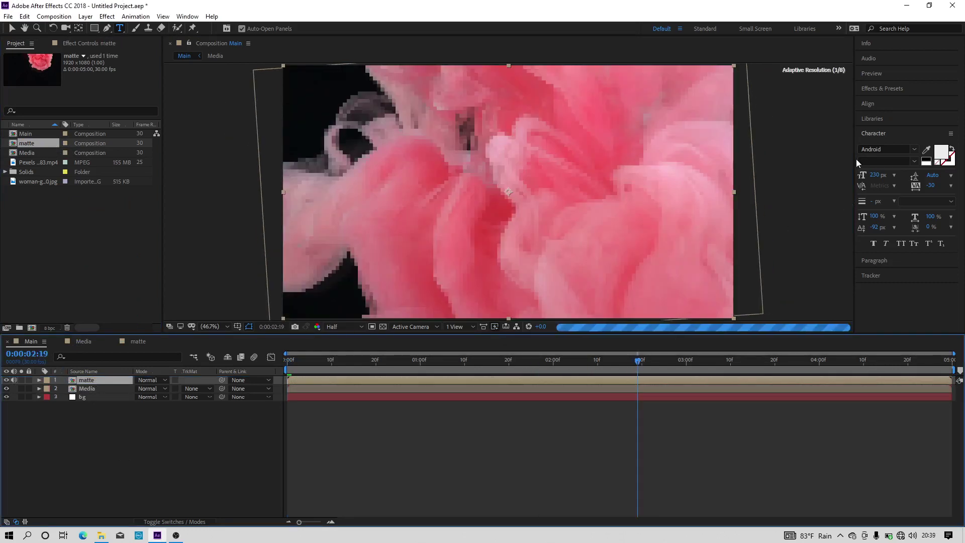
Apply the Tint effect from Effects & Presets to the matte layer
{"action": "left_click", "coordinate": [896, 89]}
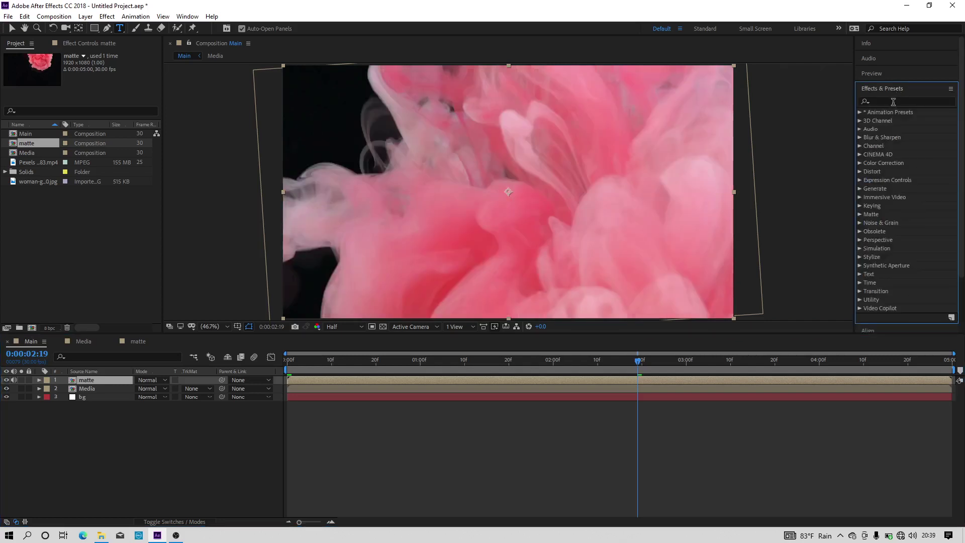
{"action": "left_click", "coordinate": [927, 102]}
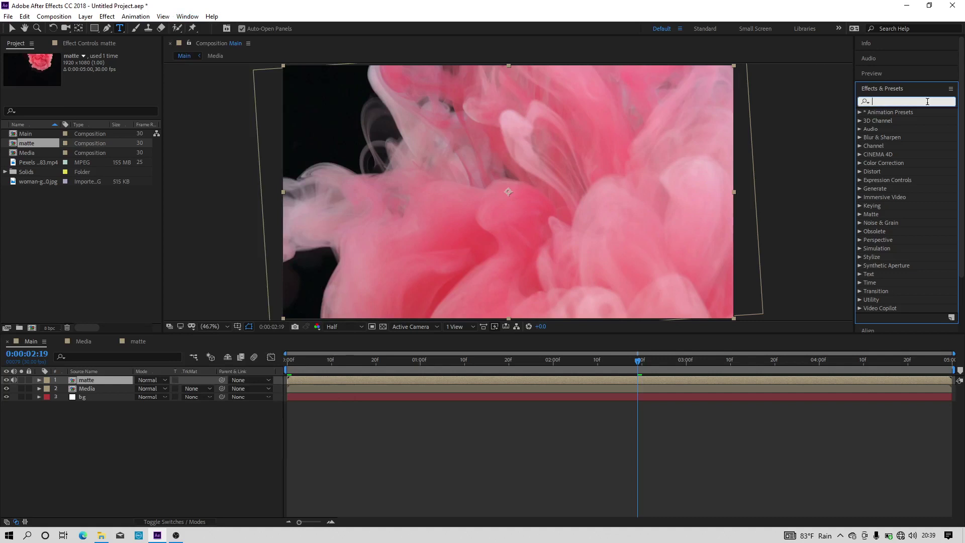
{"action": "type", "text": "tin"}
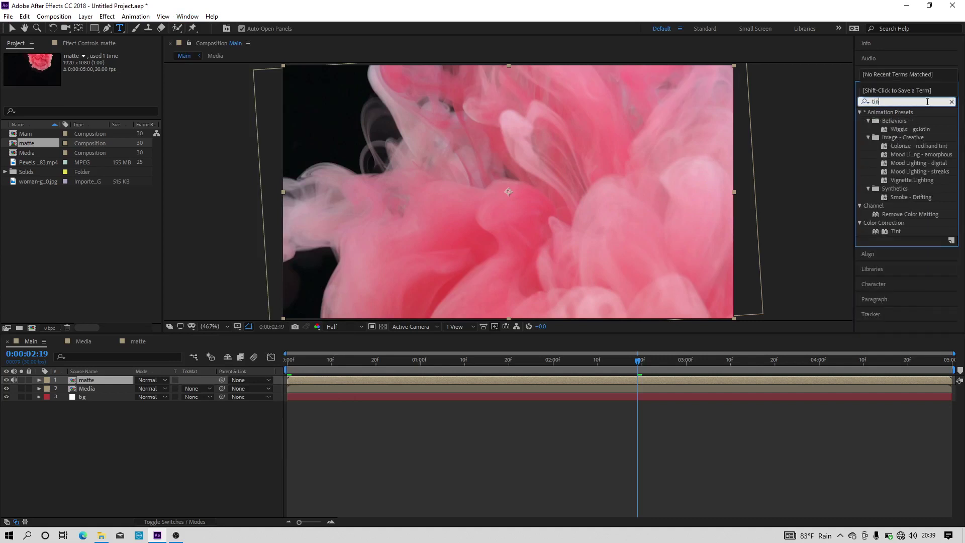
{"action": "left_click", "coordinate": [893, 231]}
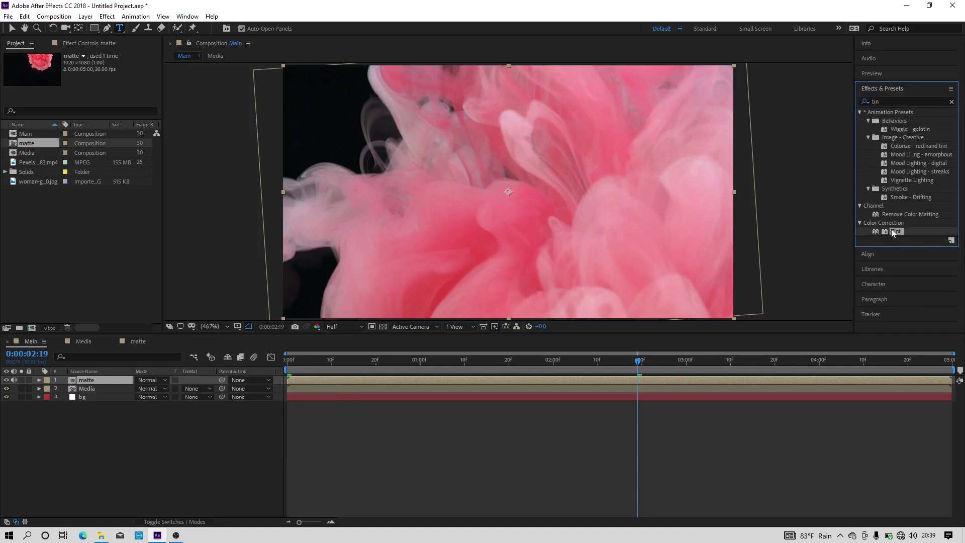
{"action": "left_click_drag", "start_coordinate": [894, 229], "coordinate": [515, 204]}
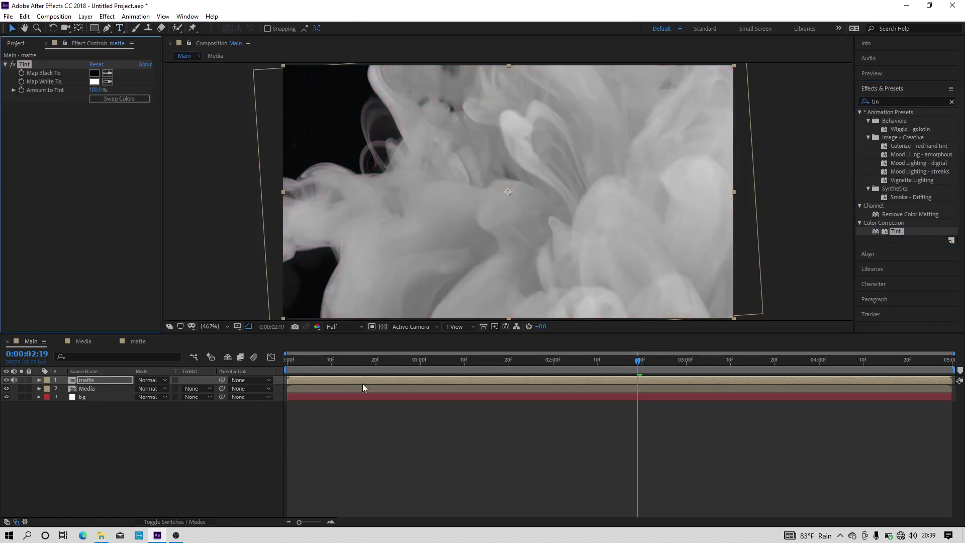
{"action": "left_click_drag", "start_coordinate": [436, 372], "coordinate": [411, 369]}
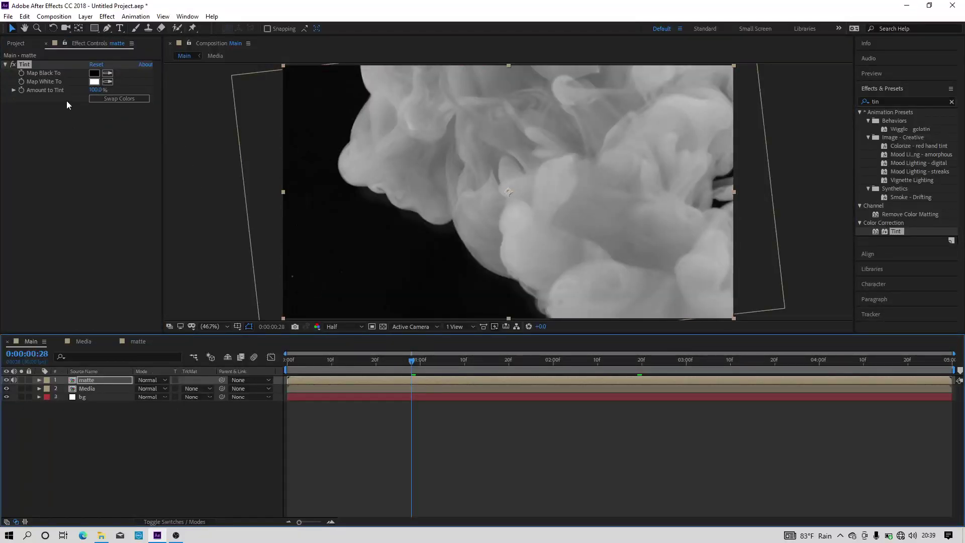
Toggle Tint's Swap Colors on and back off, keeping light smoke on black, then preview
{"action": "left_click", "coordinate": [114, 98]}
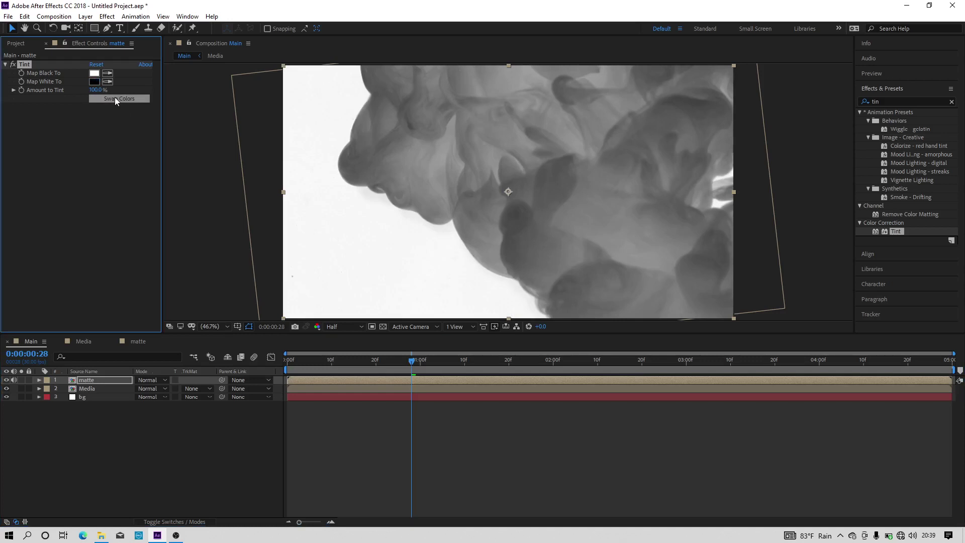
{"action": "left_click", "coordinate": [117, 97]}
{"action": "key", "text": "space"}
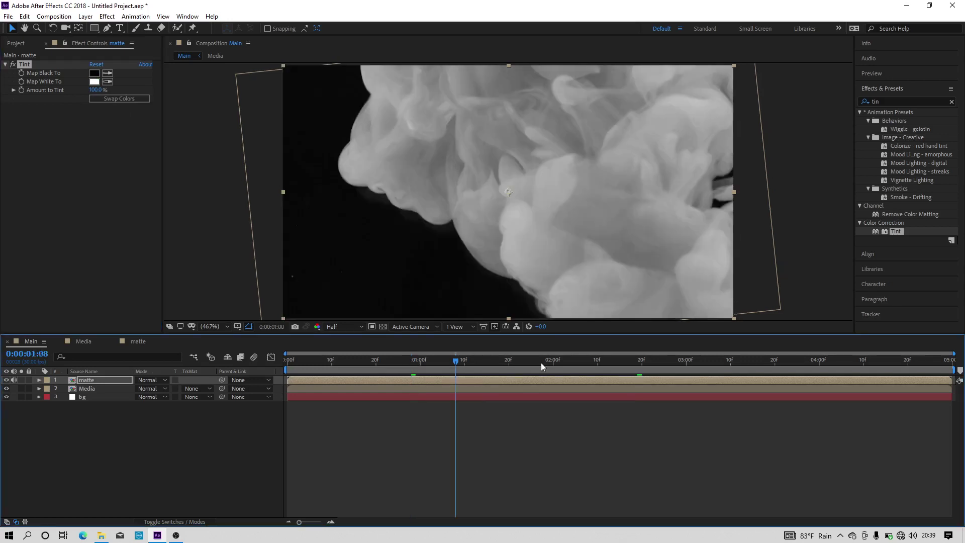
{"action": "left_click_drag", "start_coordinate": [541, 363], "coordinate": [464, 367]}
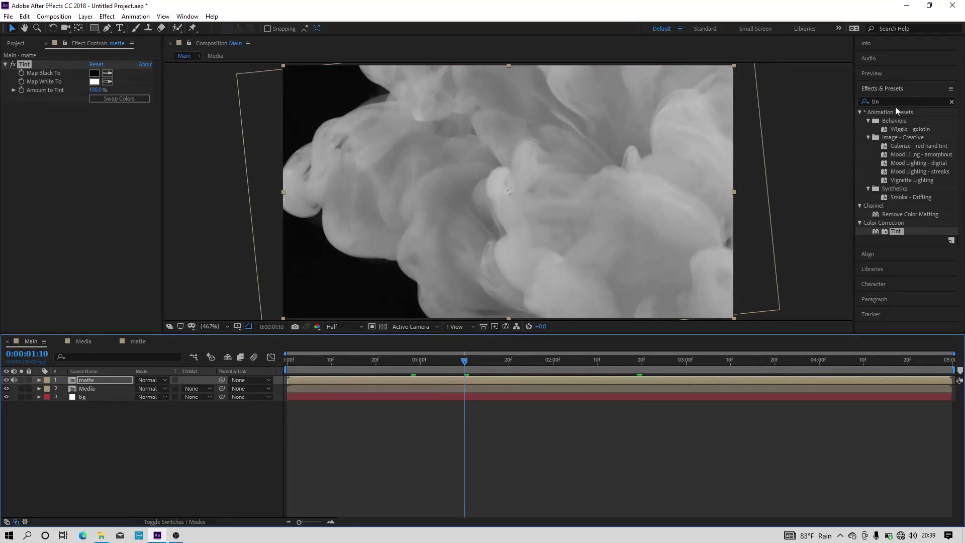
Apply the Invert effect to the matte layer so the ink becomes dark grey smoke on white
{"action": "left_click", "coordinate": [923, 101]}
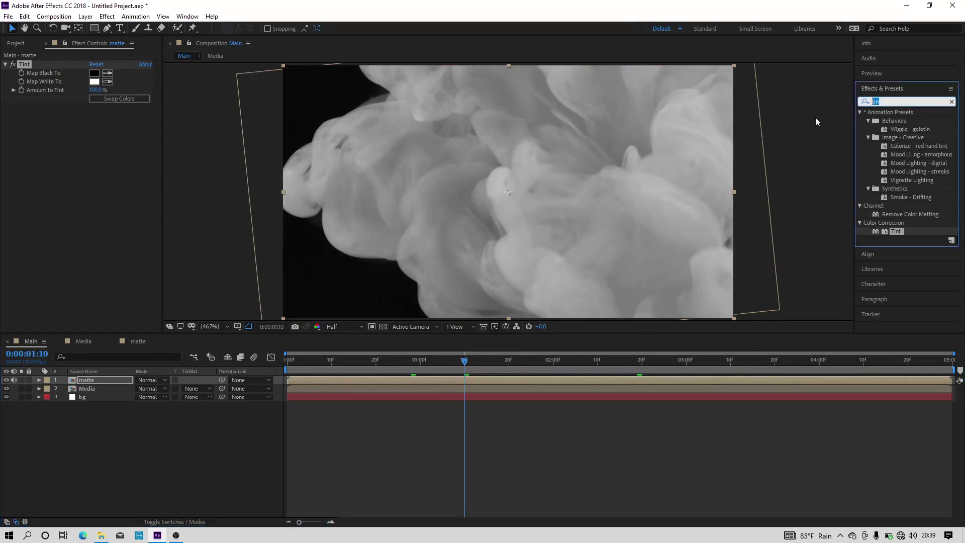
{"action": "type", "text": "inve"}
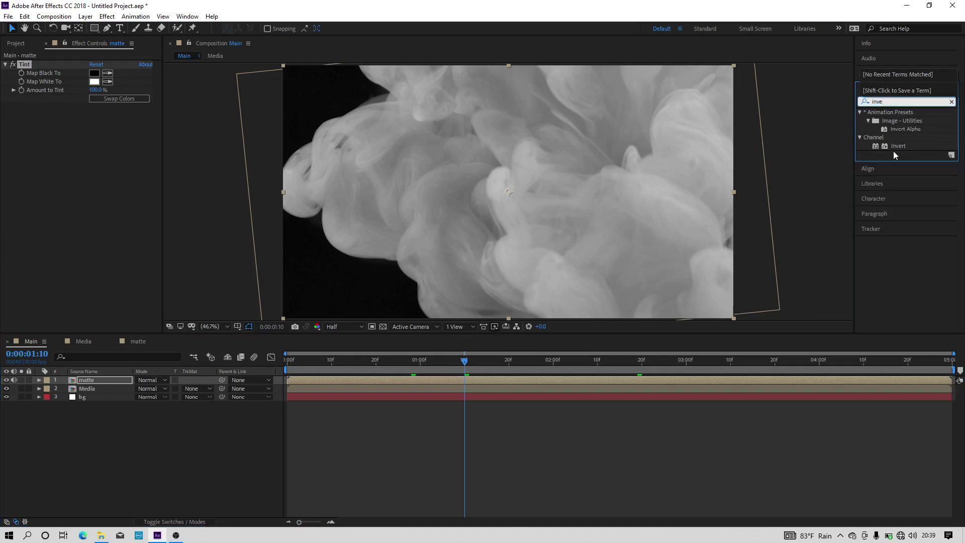
{"action": "left_click_drag", "start_coordinate": [897, 146], "coordinate": [562, 170]}
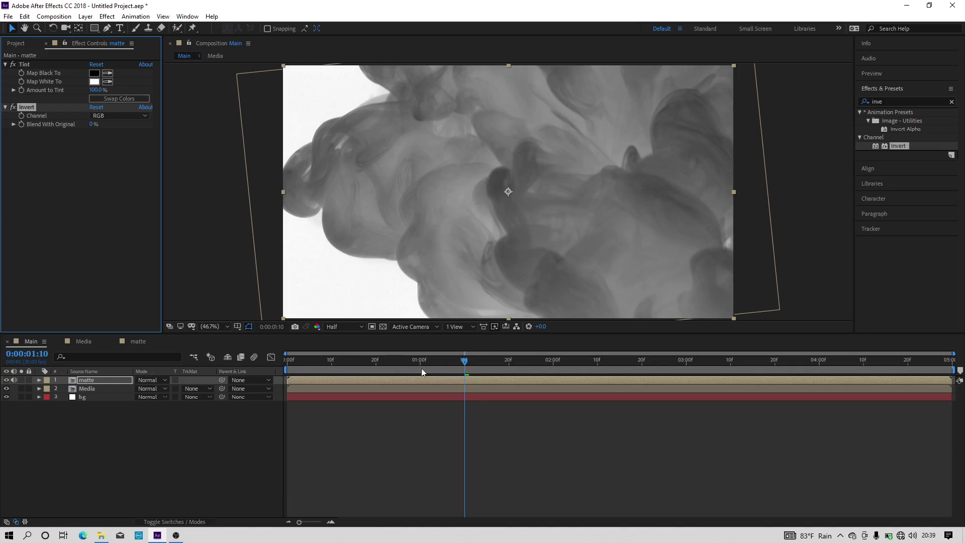
{"action": "left_click_drag", "start_coordinate": [468, 362], "coordinate": [453, 377]}
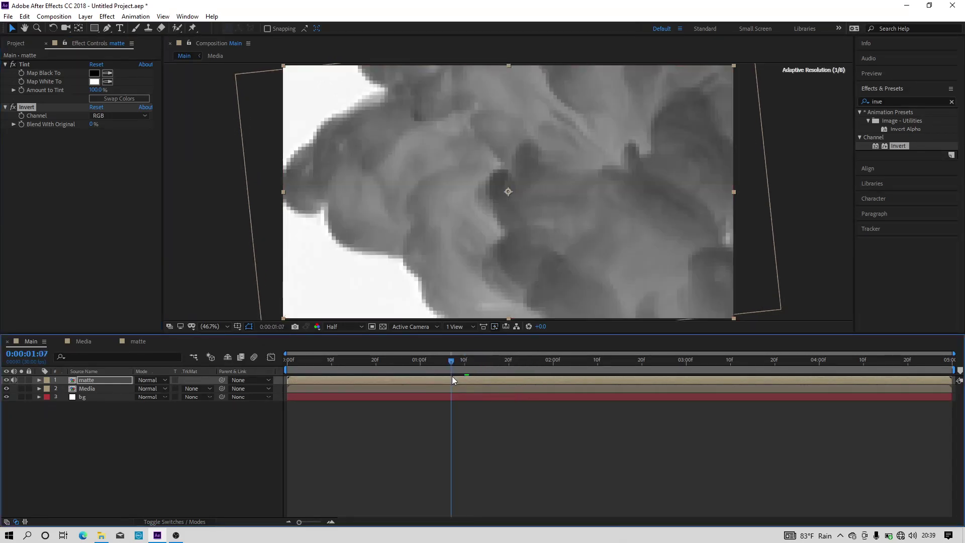
Apply the Brightness & Contrast effect to the matte layer
{"action": "left_click", "coordinate": [910, 100]}
{"action": "type", "text": "b"}
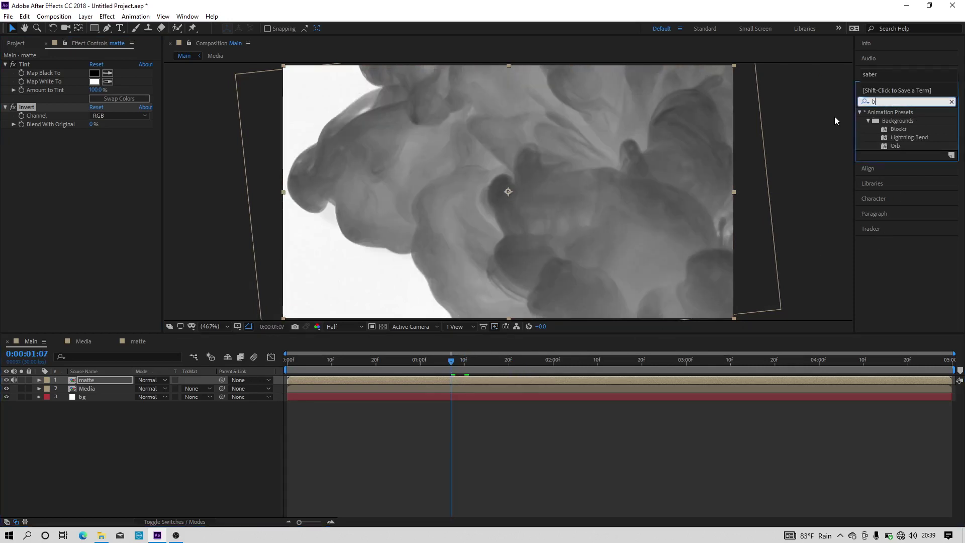
{"action": "type", "text": "rit"}
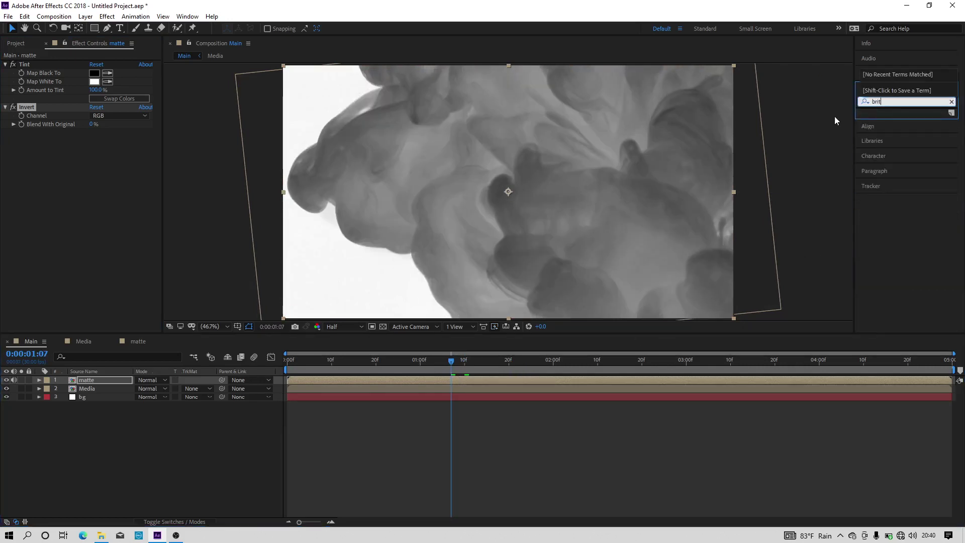
{"action": "key", "text": "BackSpace"}
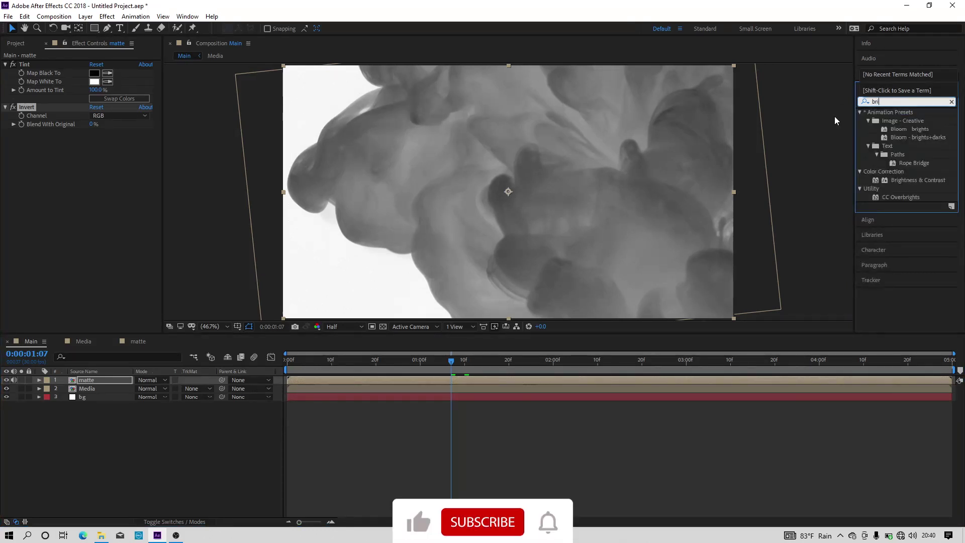
{"action": "left_click_drag", "start_coordinate": [900, 180], "coordinate": [556, 191]}
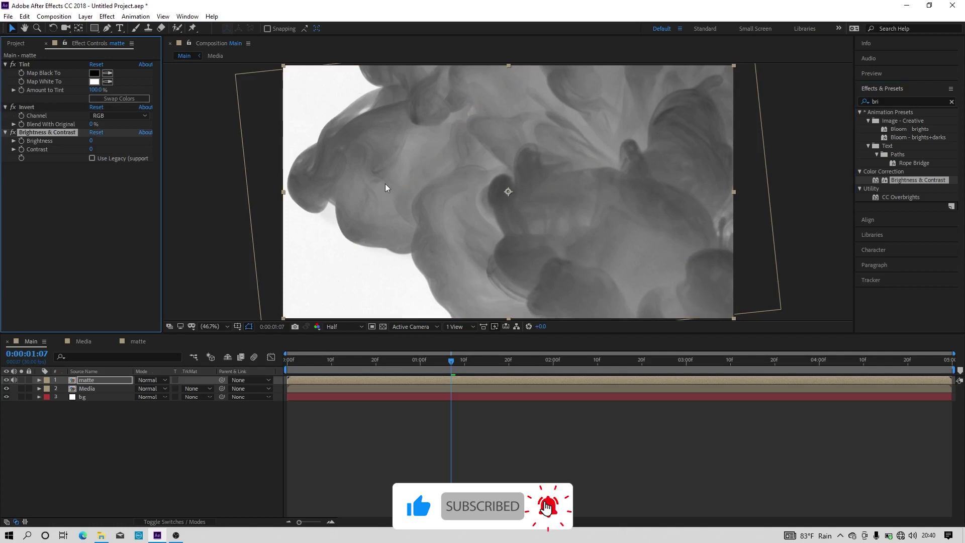
Set the matte's Brightness to -30 and Contrast to 100
{"action": "left_click", "coordinate": [91, 140]}
{"action": "type", "text": "-30"}
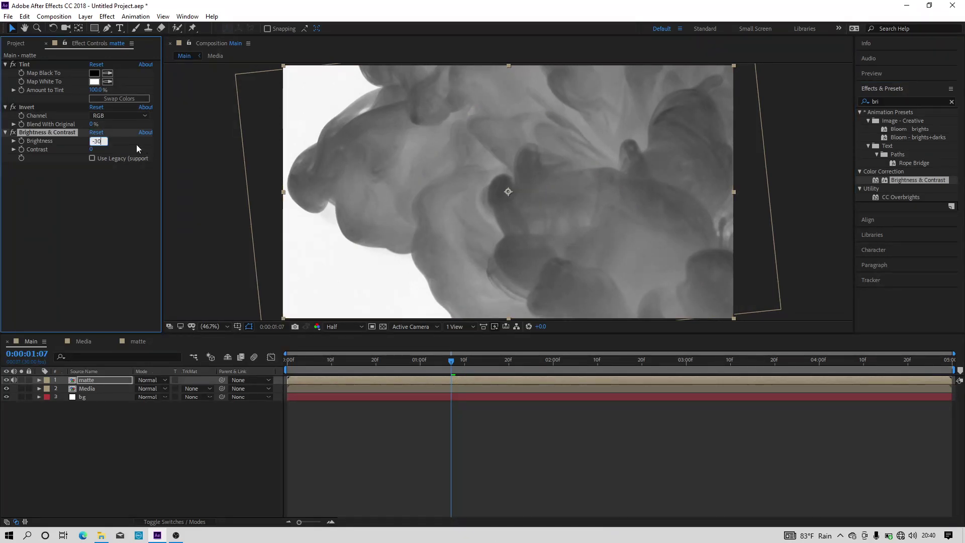
{"action": "left_click", "coordinate": [92, 149]}
{"action": "type", "text": "100"}
{"action": "left_click", "coordinate": [123, 186]}
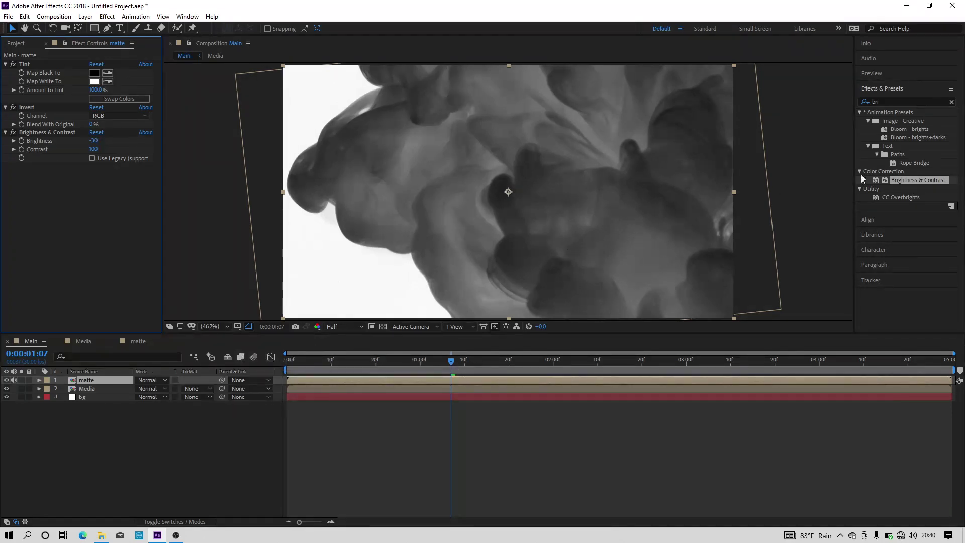
Add Curves to the matte layer and pull its black point inward to make the smoke near-black
{"action": "left_click", "coordinate": [902, 100]}
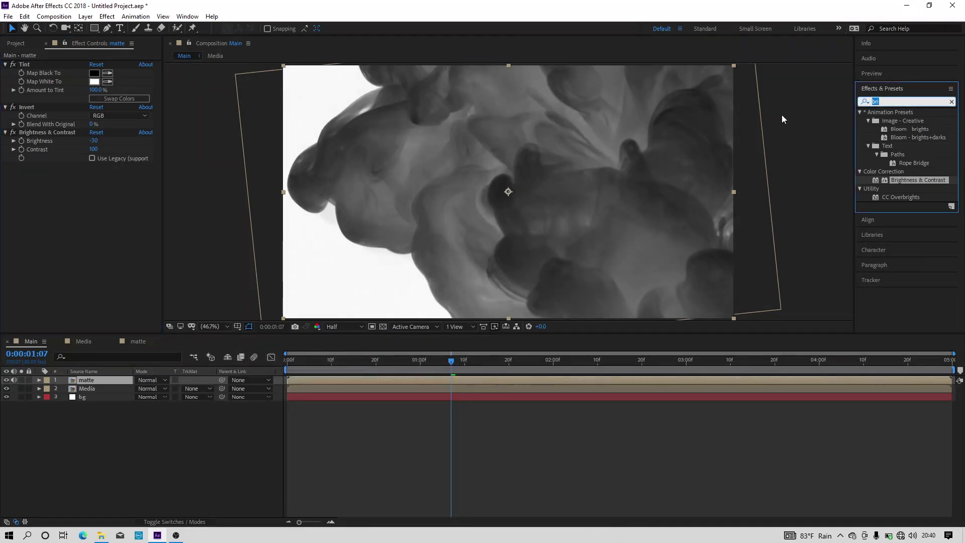
{"action": "type", "text": "c"}
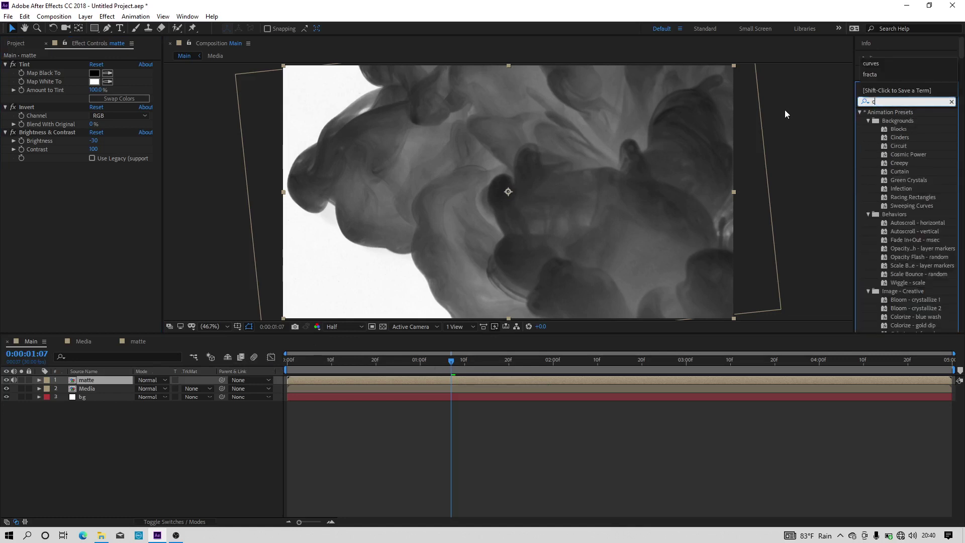
{"action": "type", "text": "ur"}
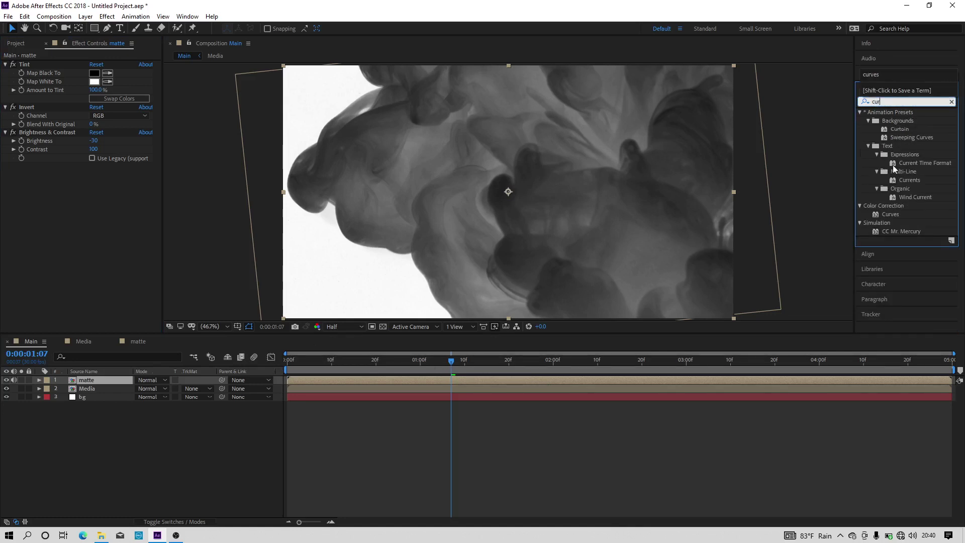
{"action": "left_click_drag", "start_coordinate": [897, 218], "coordinate": [499, 192]}
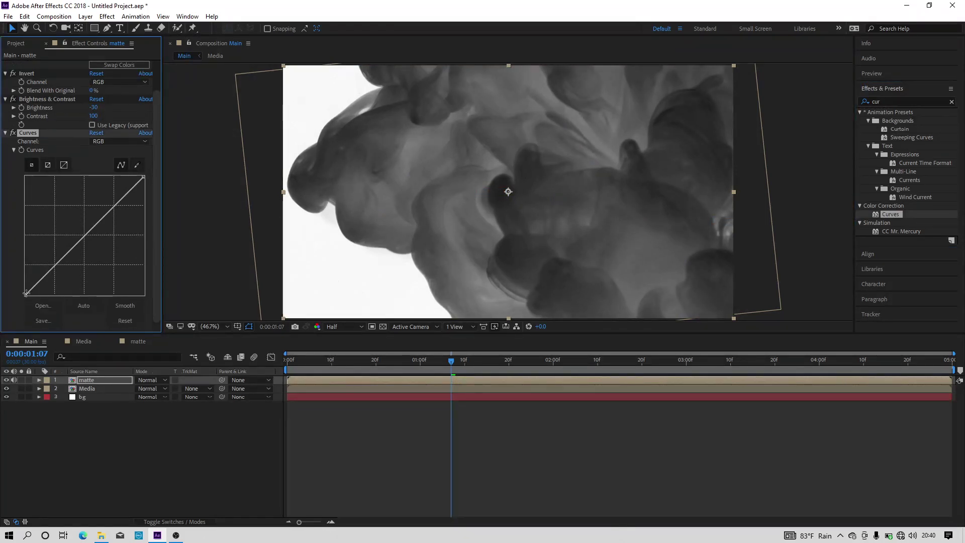
{"action": "left_click_drag", "start_coordinate": [26, 293], "coordinate": [51, 301]}
{"action": "left_click_drag", "start_coordinate": [457, 363], "coordinate": [508, 377]}
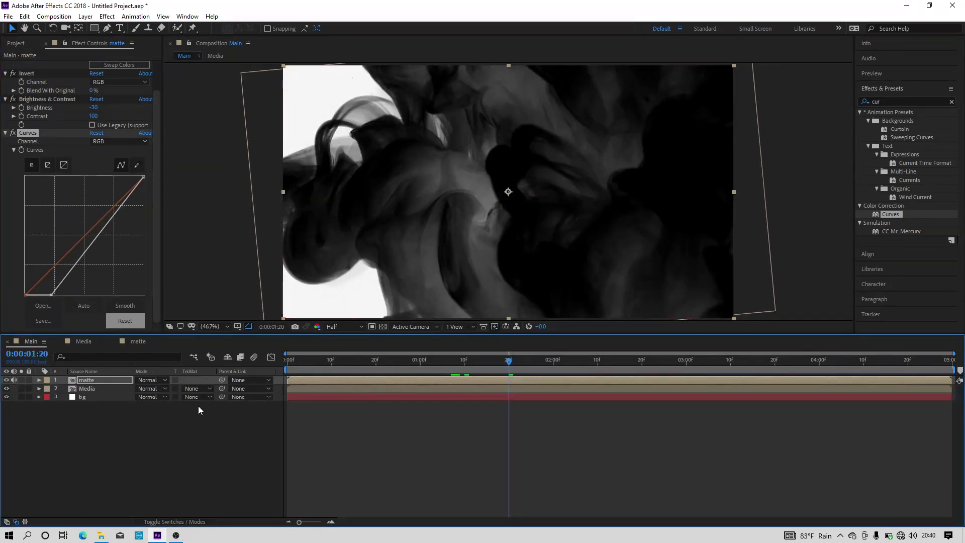
Set the Media layer's track matte to Luma Inverted 'matte' and scrub to check the photo reveal
{"action": "left_click", "coordinate": [94, 389]}
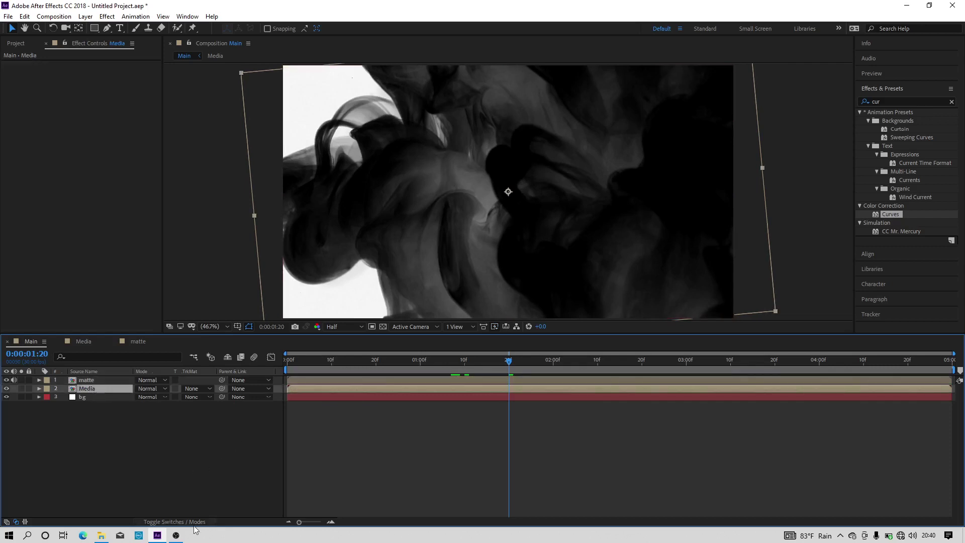
{"action": "left_click", "coordinate": [175, 522]}
{"action": "left_click", "coordinate": [175, 522]}
{"action": "left_click", "coordinate": [198, 390]}
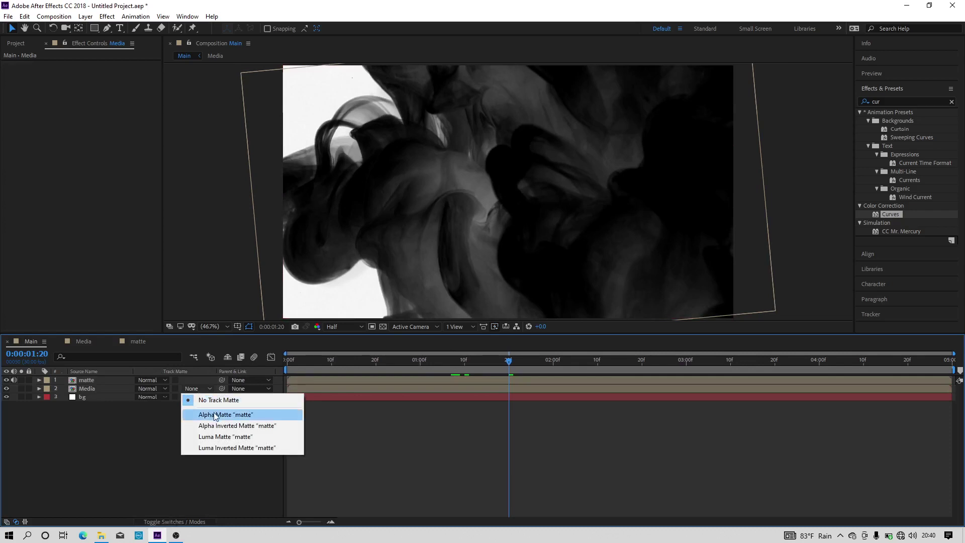
{"action": "left_click", "coordinate": [212, 447]}
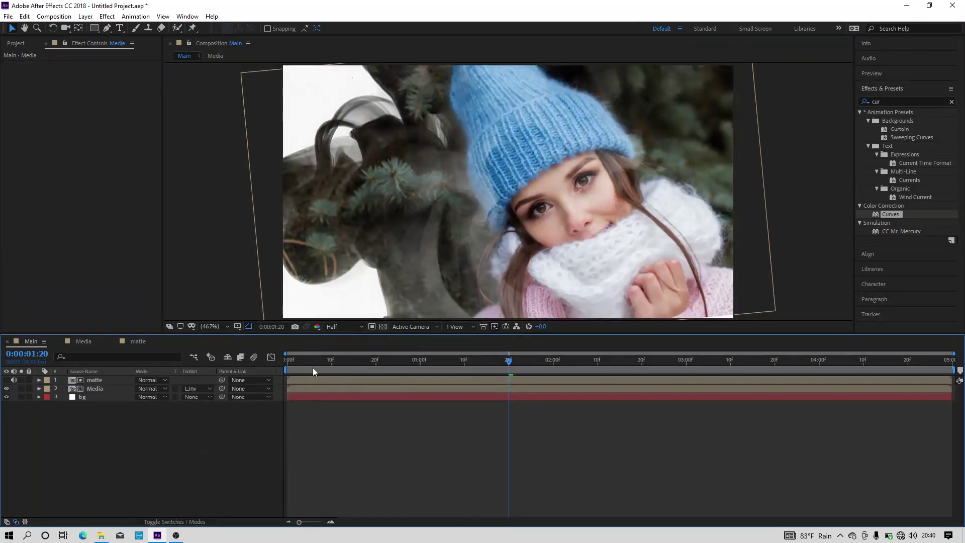
{"action": "left_click_drag", "start_coordinate": [312, 367], "coordinate": [363, 376]}
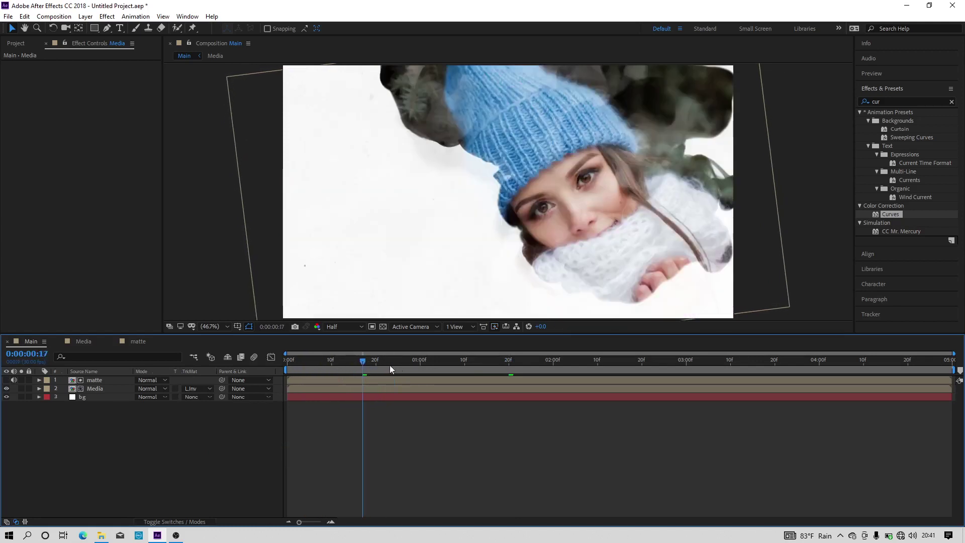
{"action": "left_click", "coordinate": [513, 360]}
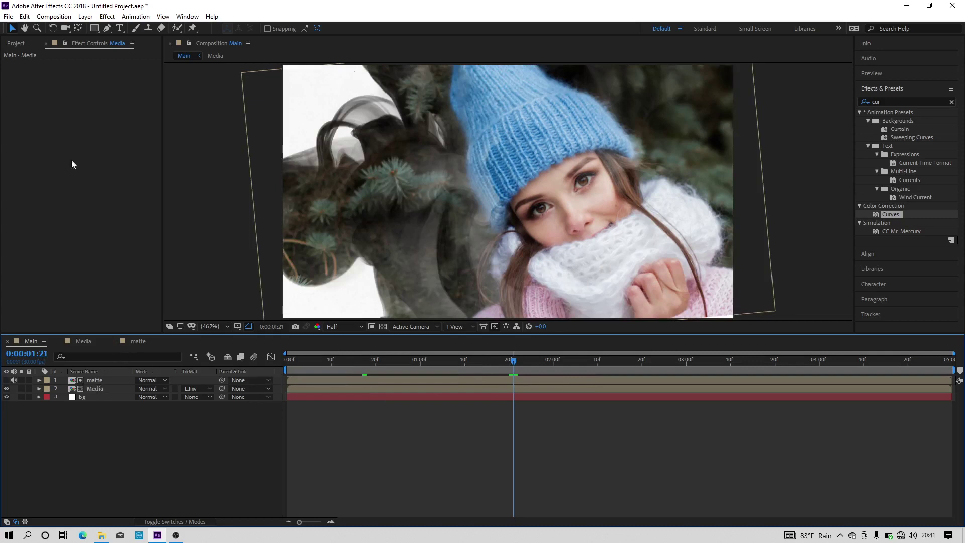
{"action": "left_click", "coordinate": [16, 44]}
{"action": "left_click", "coordinate": [131, 479]}
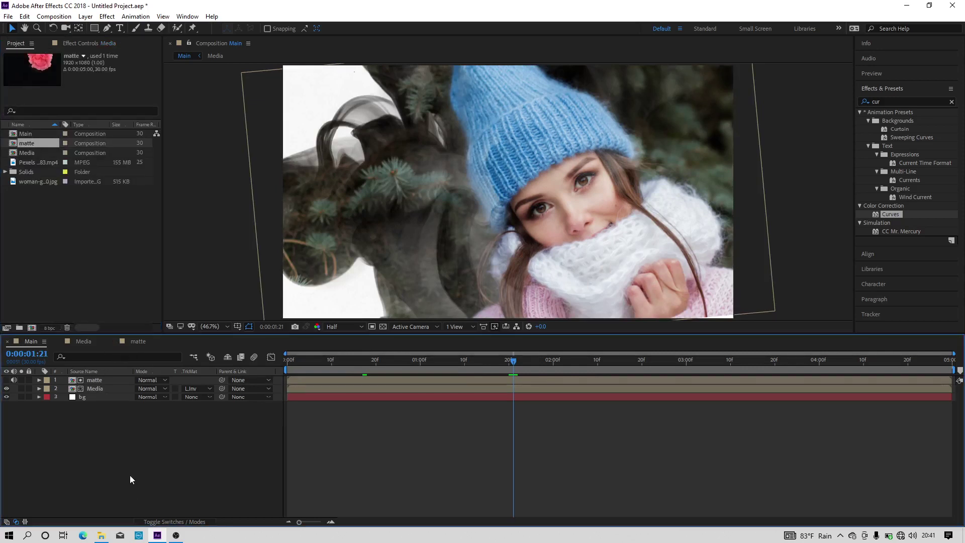
Create a white 1920x1080 solid named 'light leak' on top and search effects for 'fracta'
{"action": "right_click", "coordinate": [125, 445]}
{"action": "mouse_move", "coordinate": [153, 335]}
{"action": "left_click", "coordinate": [286, 362]}
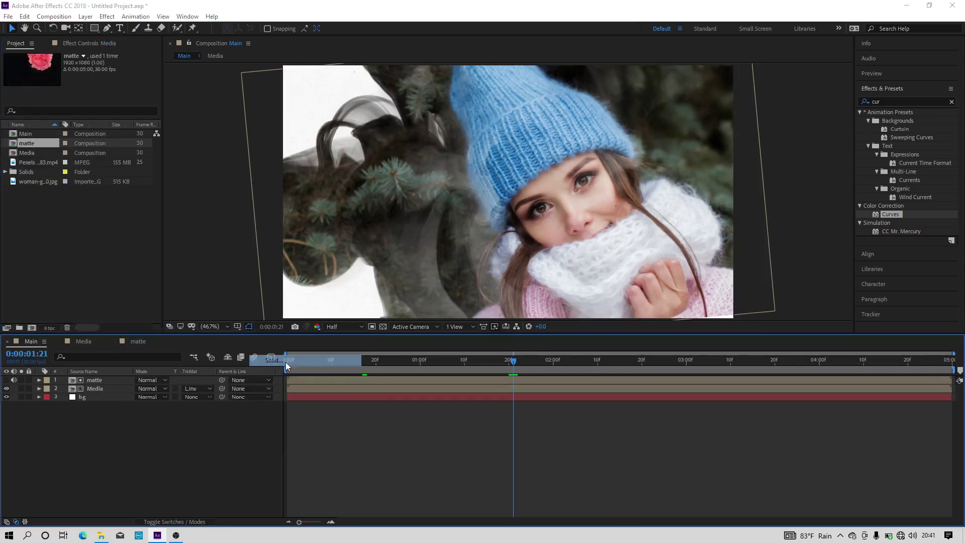
{"action": "type", "text": "light"}
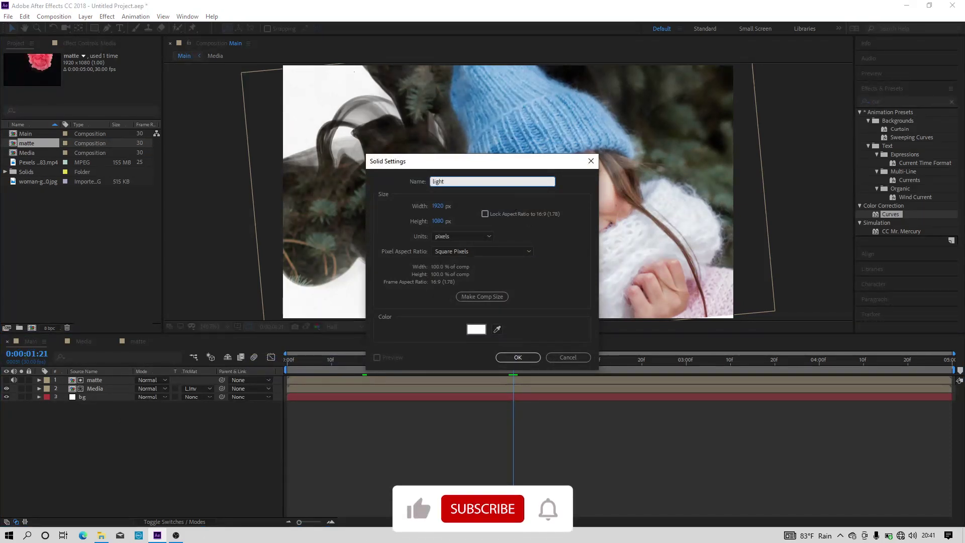
{"action": "type", "text": " lleak"}
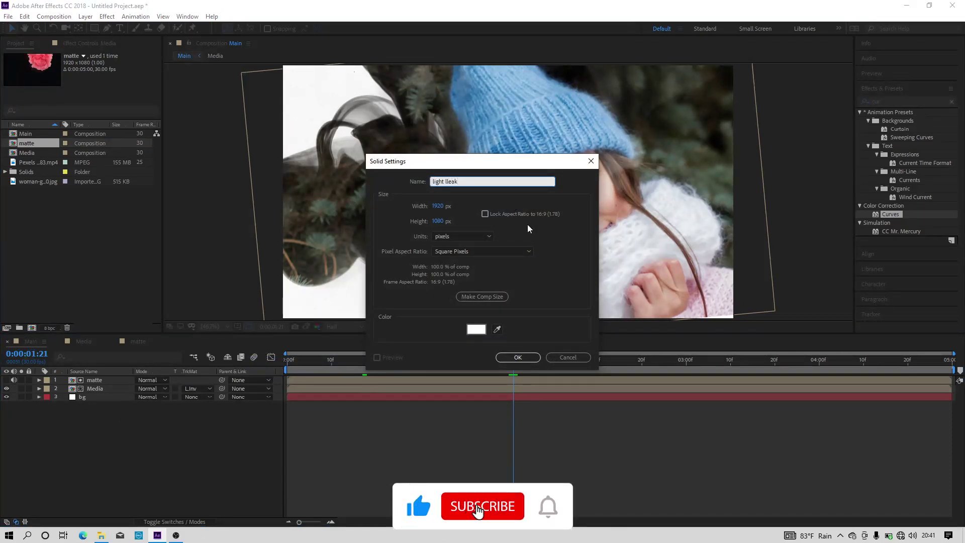
{"action": "left_click", "coordinate": [511, 359]}
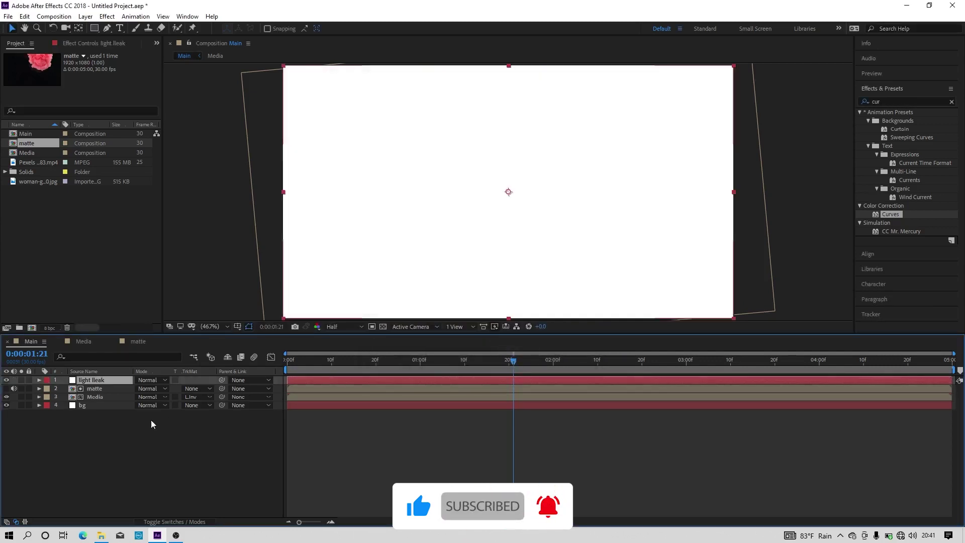
{"action": "left_click", "coordinate": [905, 101]}
{"action": "type", "text": "fra"}
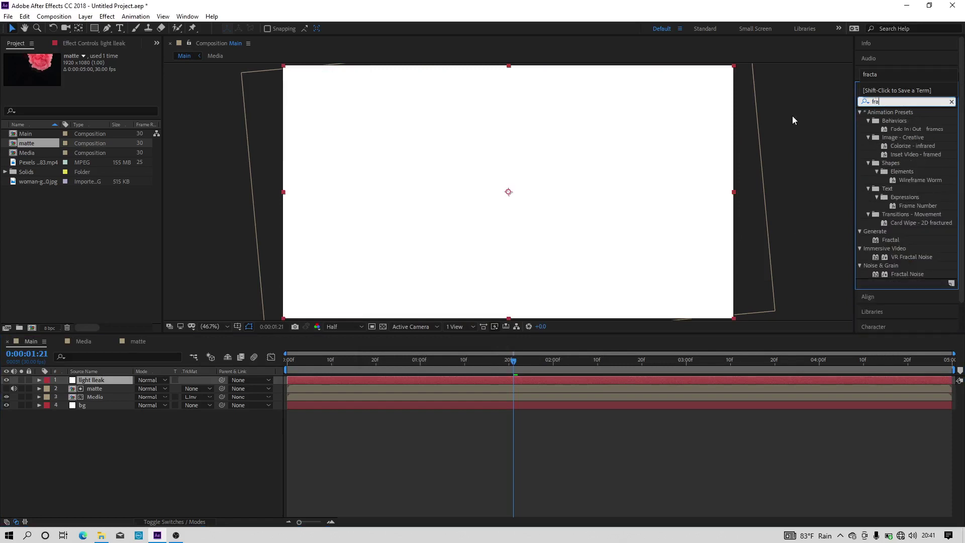
{"action": "type", "text": "cta"}
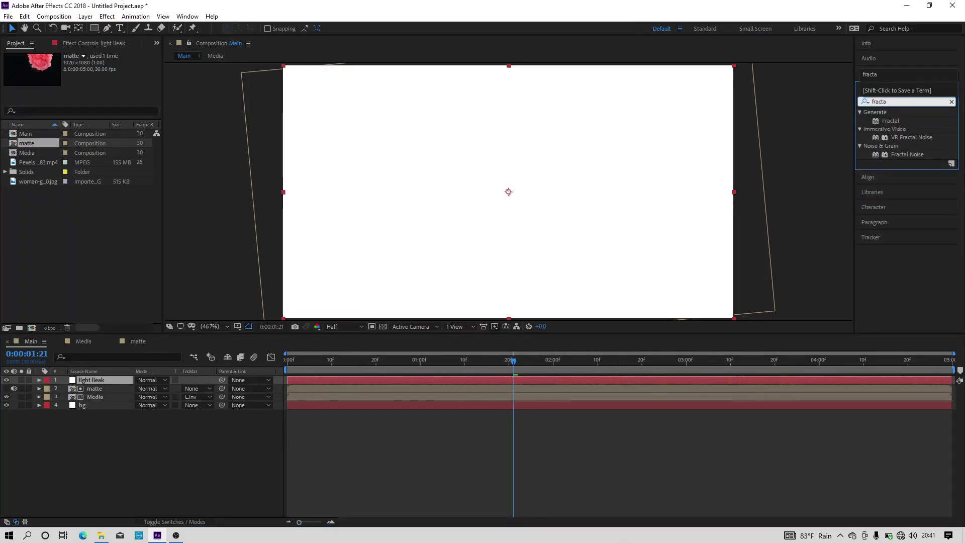
Apply Fractal Noise to the light leak solid and set preview resolution to Quarter
{"action": "left_click_drag", "start_coordinate": [896, 153], "coordinate": [565, 172]}
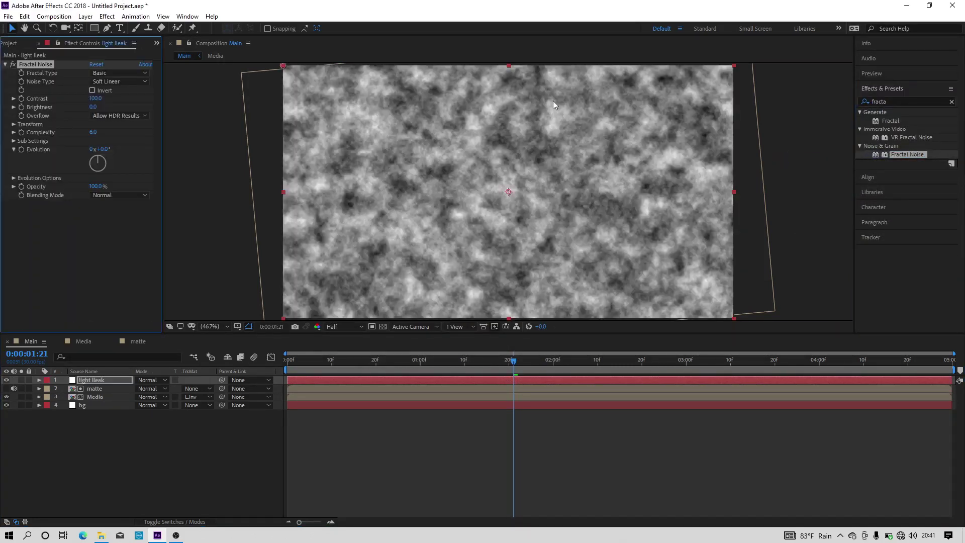
{"action": "left_click_drag", "start_coordinate": [512, 360], "coordinate": [539, 368]}
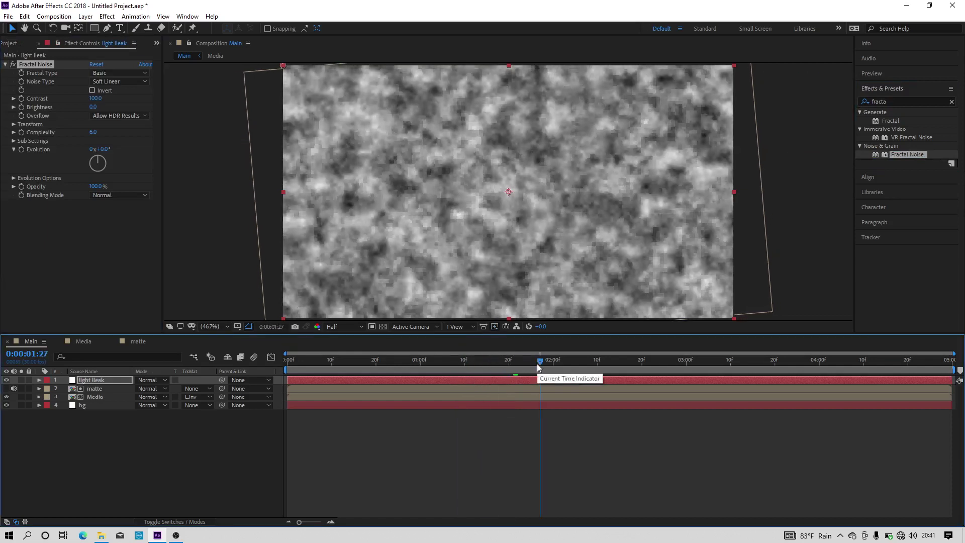
{"action": "left_click", "coordinate": [351, 326]}
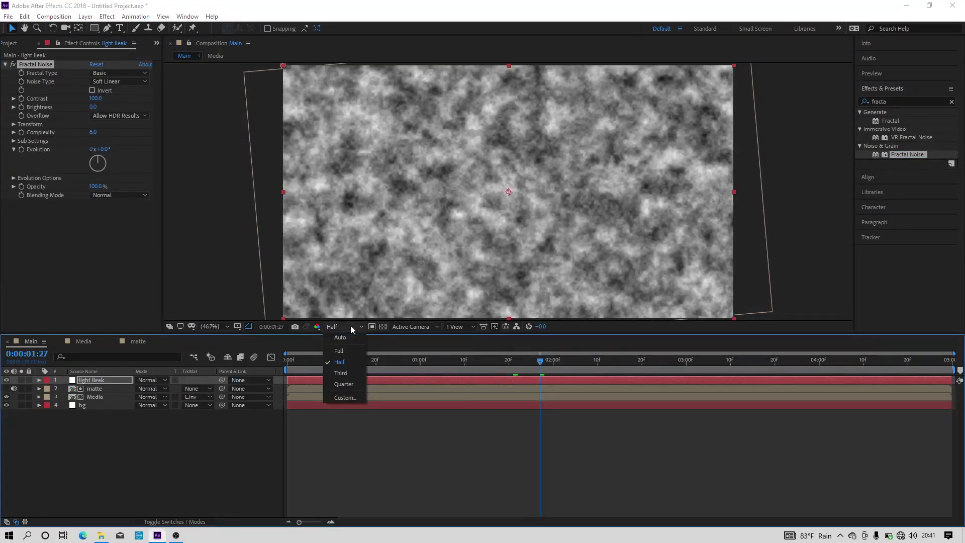
{"action": "left_click", "coordinate": [350, 381]}
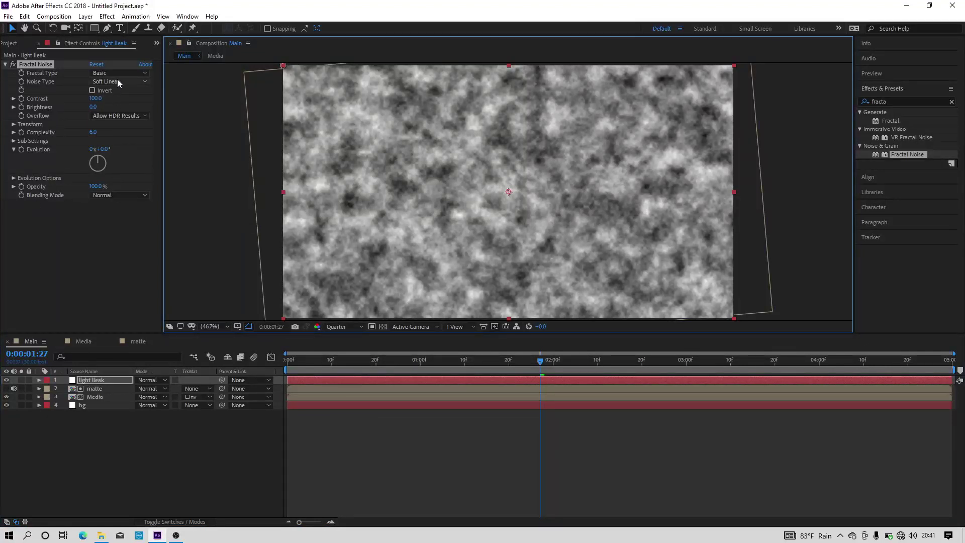
Keep Fractal Type Basic, set Noise Type to Linear, and enlarge Scale to about 519
{"action": "left_click", "coordinate": [104, 73]}
{"action": "left_click", "coordinate": [156, 82]}
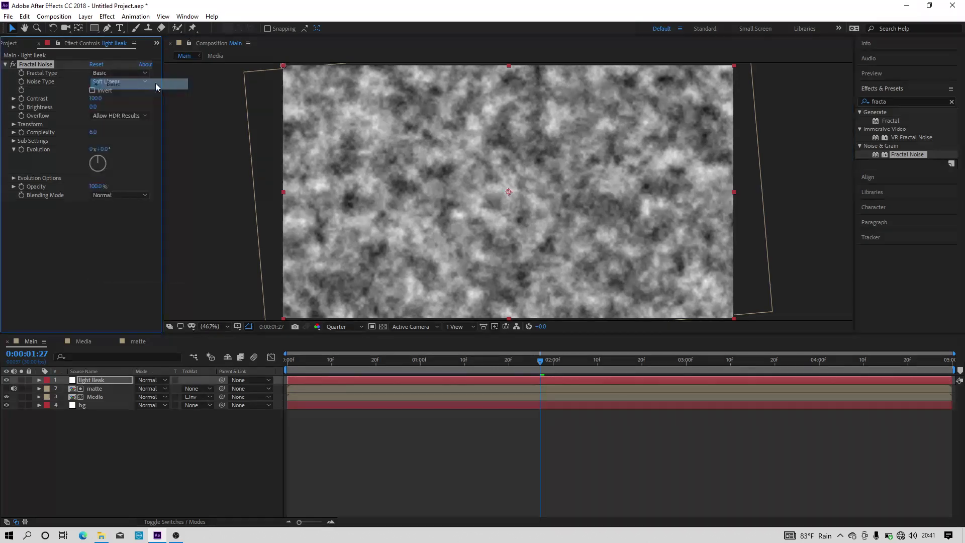
{"action": "left_click", "coordinate": [118, 81]}
{"action": "left_click", "coordinate": [114, 104]}
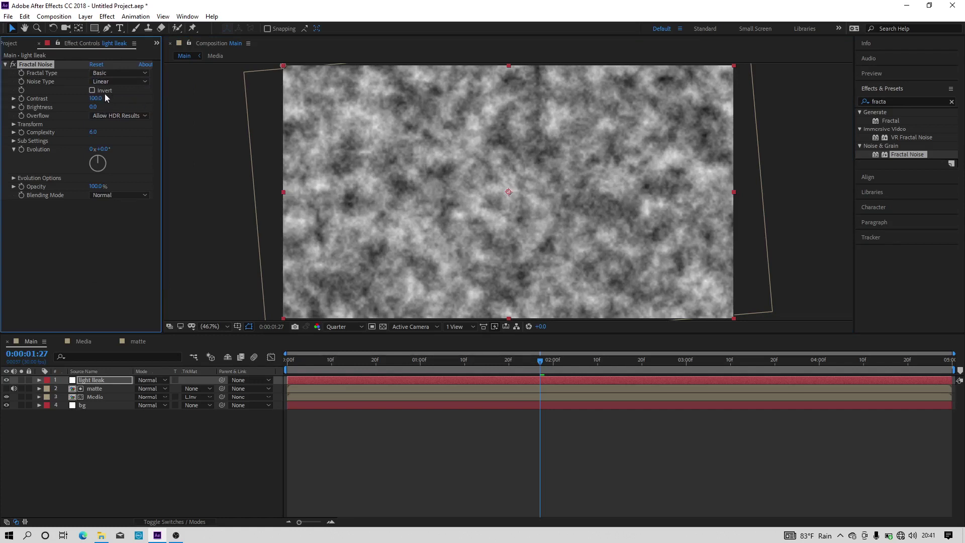
{"action": "left_click", "coordinate": [16, 125]}
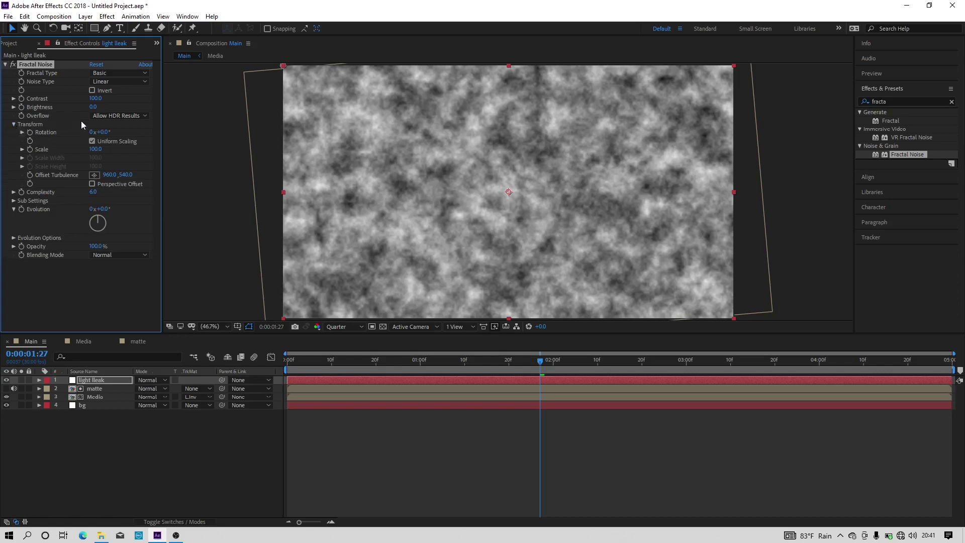
{"action": "left_click_drag", "start_coordinate": [102, 149], "coordinate": [296, 145]}
Set the Fractal Noise Scale to 1000 and Complexity to 1
{"action": "left_click", "coordinate": [96, 150]}
{"action": "type", "text": "10"}
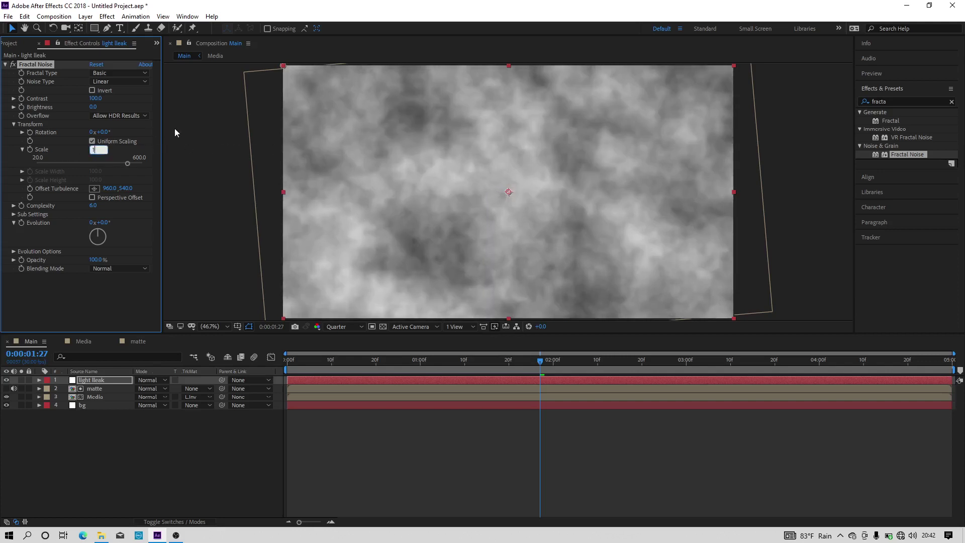
{"action": "key", "text": "Return"}
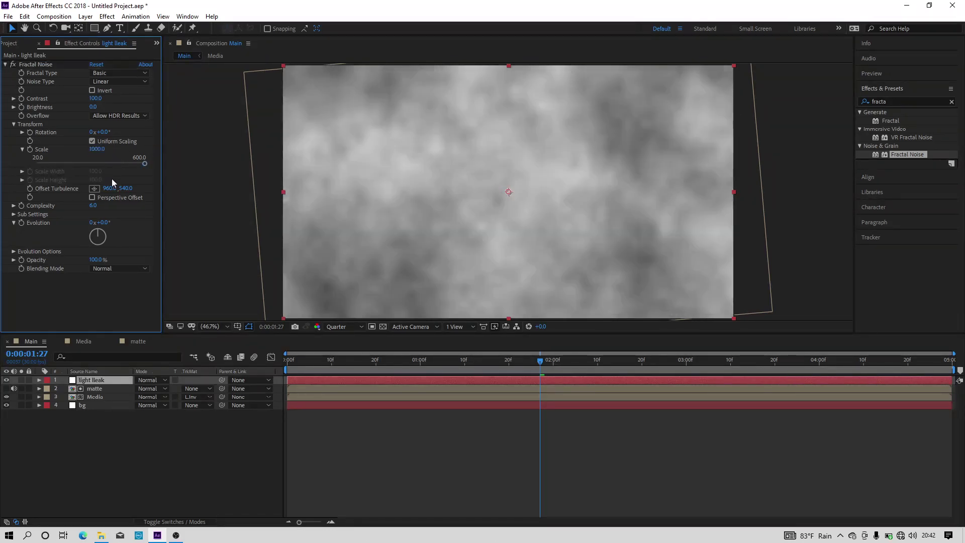
{"action": "left_click", "coordinate": [94, 206]}
{"action": "key", "text": "Return"}
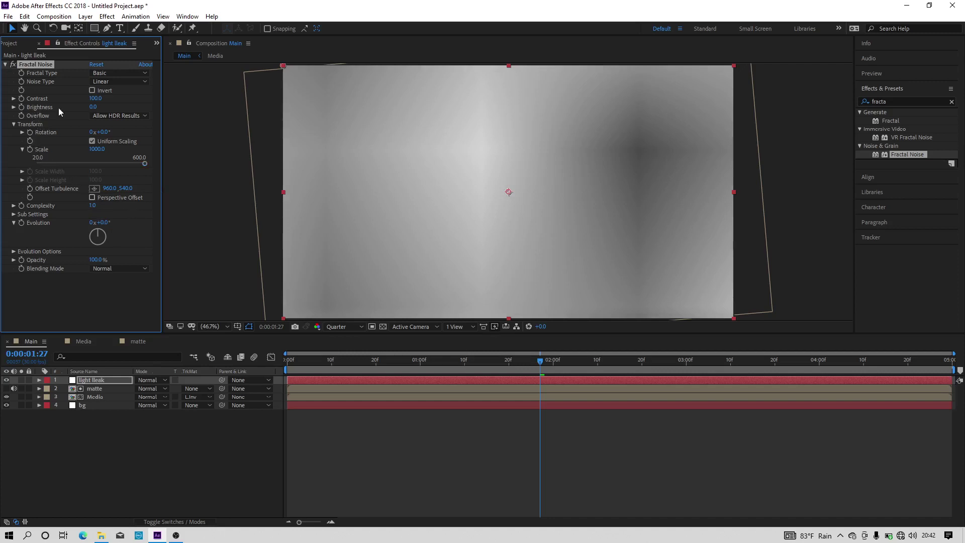
Set the noise Brightness to -30, Contrast to 150, and nudge Evolution slightly negative
{"action": "left_click_drag", "start_coordinate": [93, 107], "coordinate": [80, 109]}
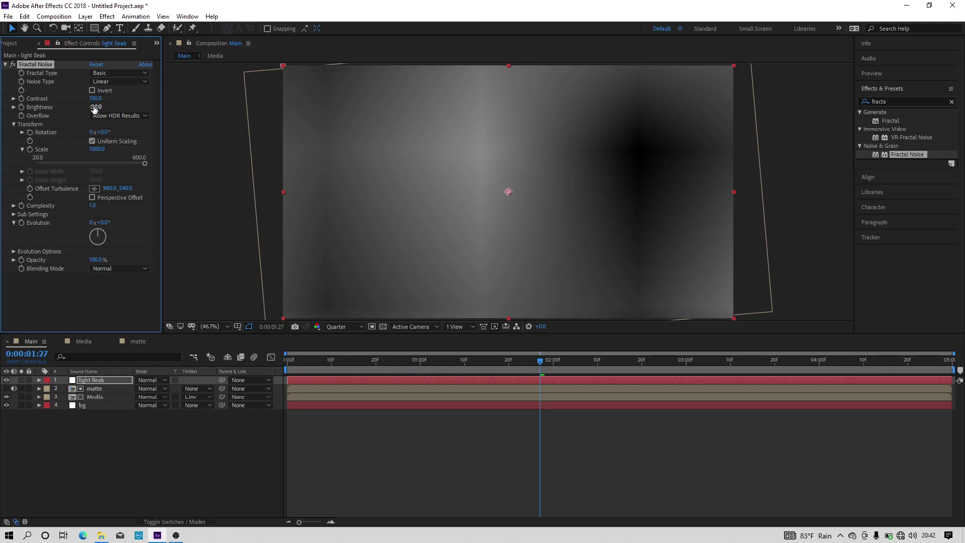
{"action": "left_click", "coordinate": [95, 107]}
{"action": "left_click", "coordinate": [119, 107]}
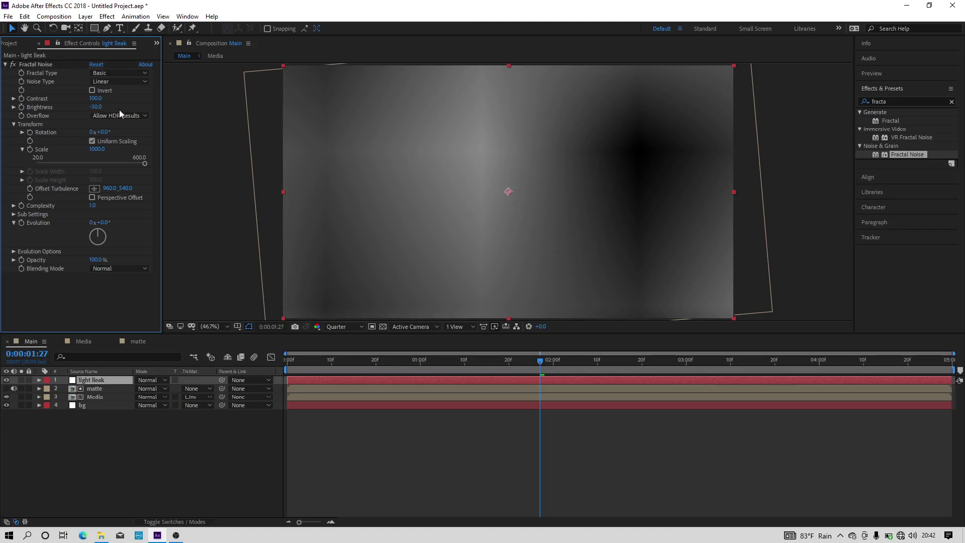
{"action": "left_click_drag", "start_coordinate": [99, 98], "coordinate": [143, 118]}
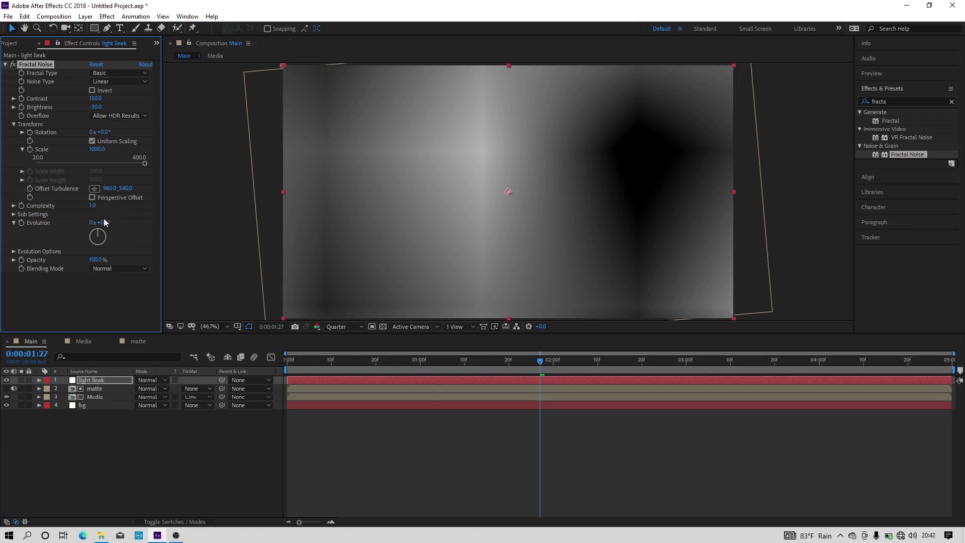
{"action": "left_click_drag", "start_coordinate": [104, 223], "coordinate": [99, 227]}
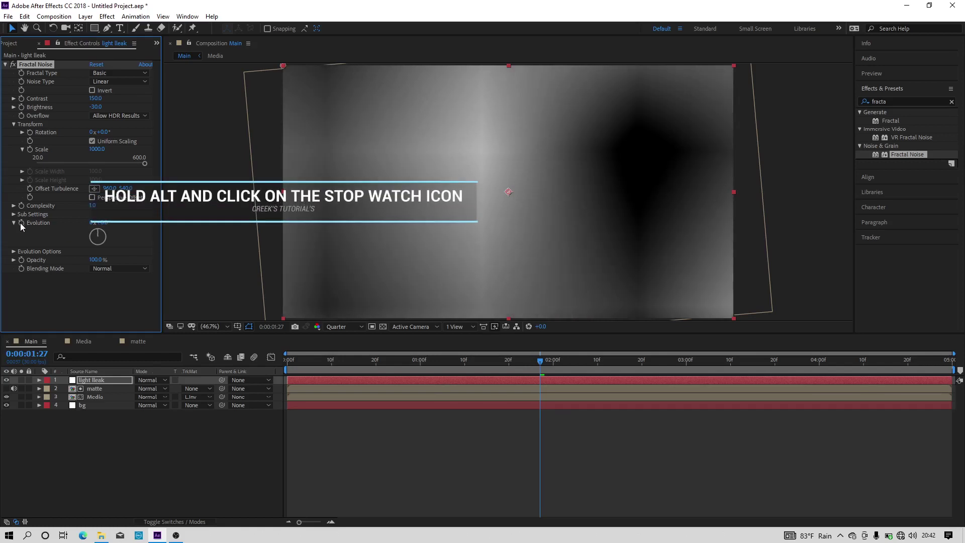
Drive Fractal Noise Evolution with the expression time*200 and preview the churning clouds
{"action": "left_click", "coordinate": [20, 224], "text": "alt"}
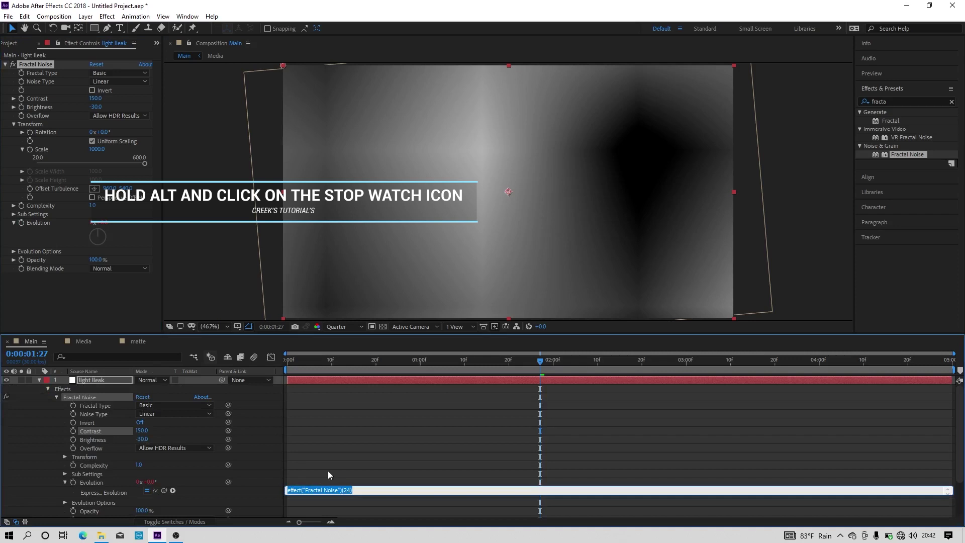
{"action": "type", "text": "time"}
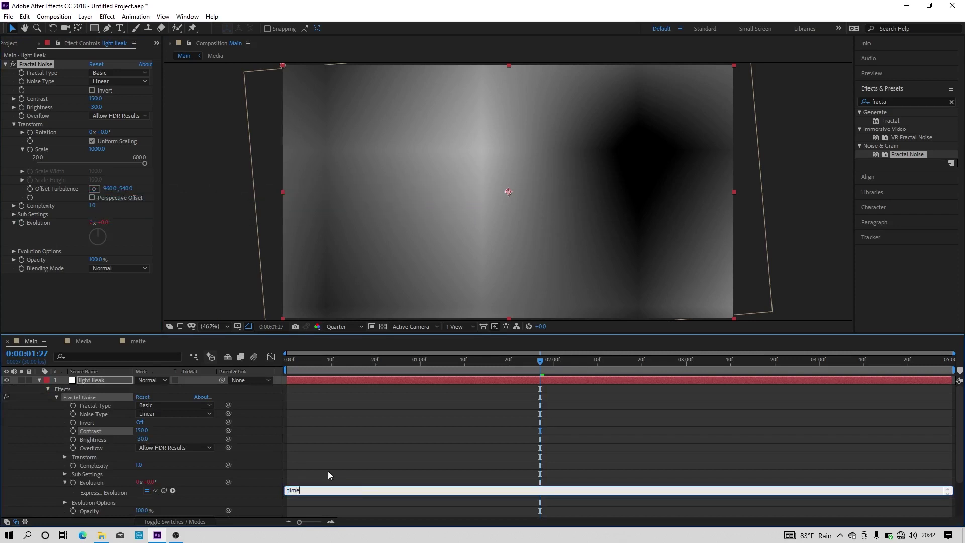
{"action": "type", "text": "*200"}
{"action": "left_click", "coordinate": [339, 455]}
{"action": "left_click_drag", "start_coordinate": [341, 363], "coordinate": [291, 369]}
{"action": "key", "text": "space"}
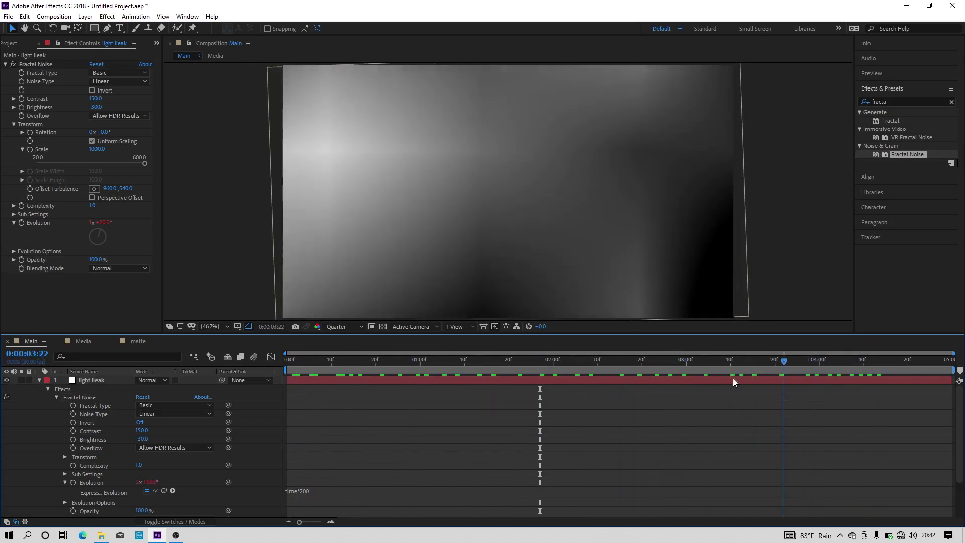
{"action": "key", "text": "space"}
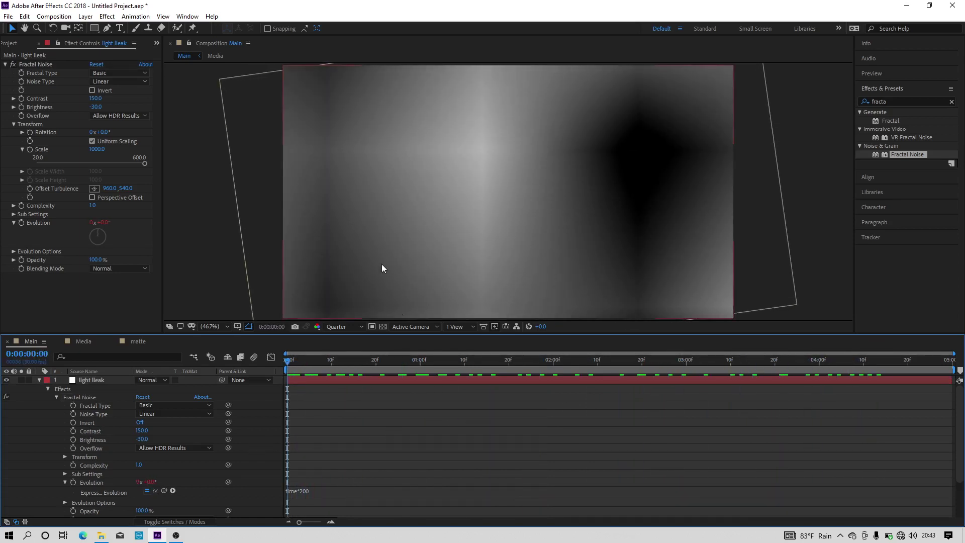
Apply the Hue/Saturation effect to the light leak layer
{"action": "left_click", "coordinate": [40, 380]}
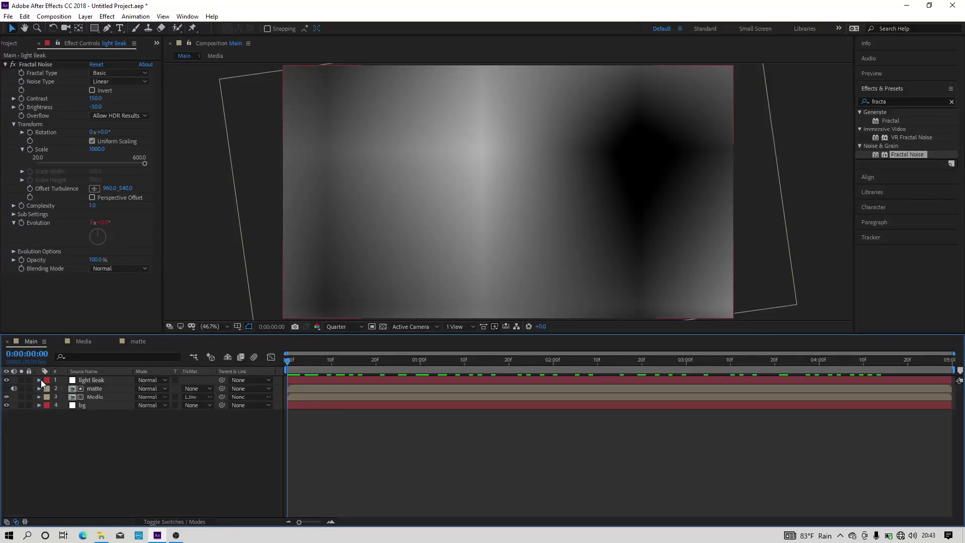
{"action": "left_click", "coordinate": [13, 43]}
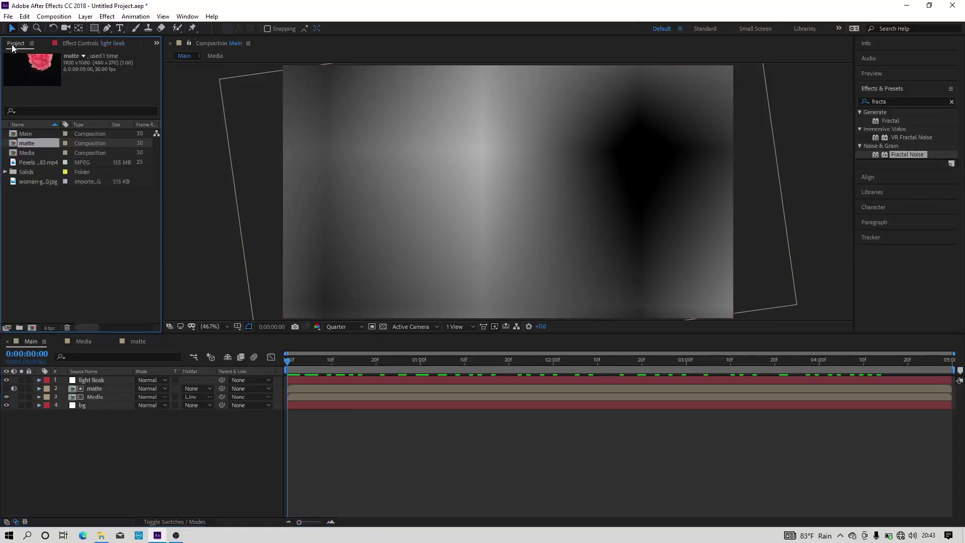
{"action": "left_click", "coordinate": [913, 100]}
{"action": "key", "text": "Return"}
{"action": "left_click", "coordinate": [102, 379]}
{"action": "left_click", "coordinate": [933, 95]}
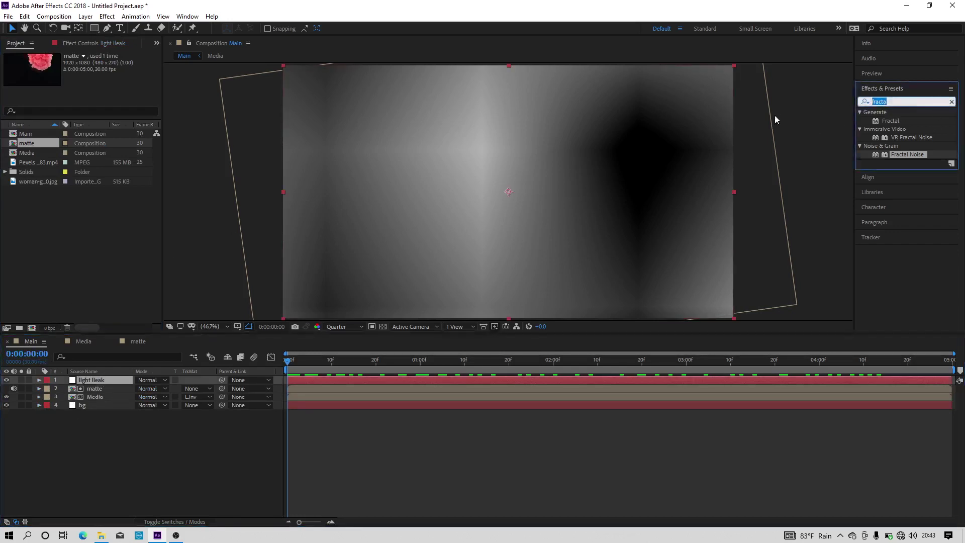
{"action": "type", "text": "hue"}
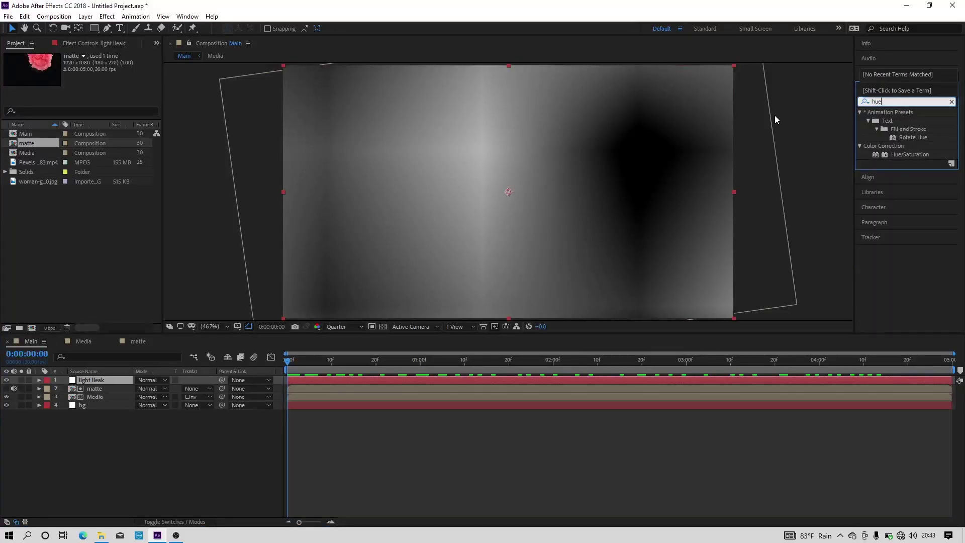
{"action": "left_click_drag", "start_coordinate": [907, 154], "coordinate": [590, 161]}
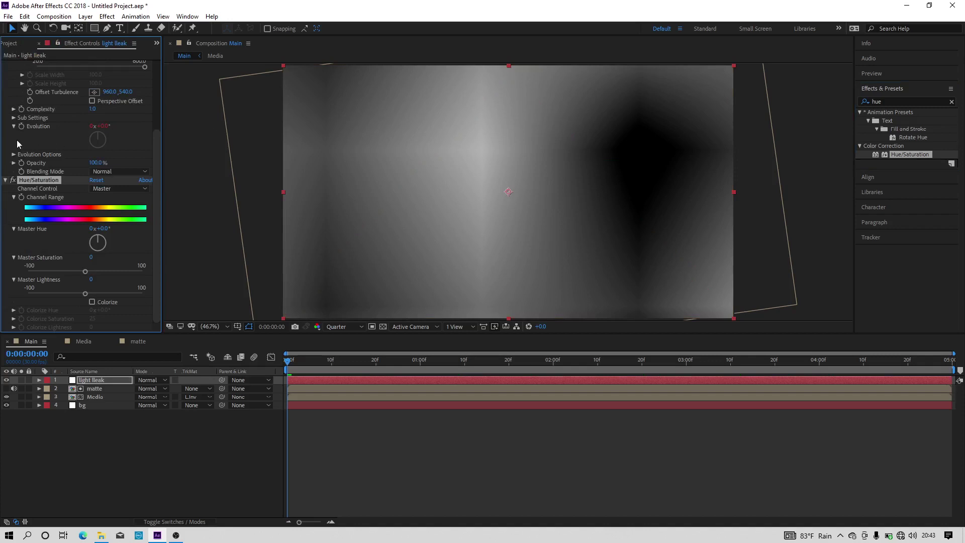
Turn on Colorize with Saturation 100 and Colorize Hue 232° for a deep blue tint
{"action": "scroll", "coordinate": [16, 140], "scroll_direction": "up", "scroll_amount": 3}
{"action": "scroll", "coordinate": [17, 122], "scroll_direction": "down", "scroll_amount": 3}
{"action": "left_click", "coordinate": [92, 302]}
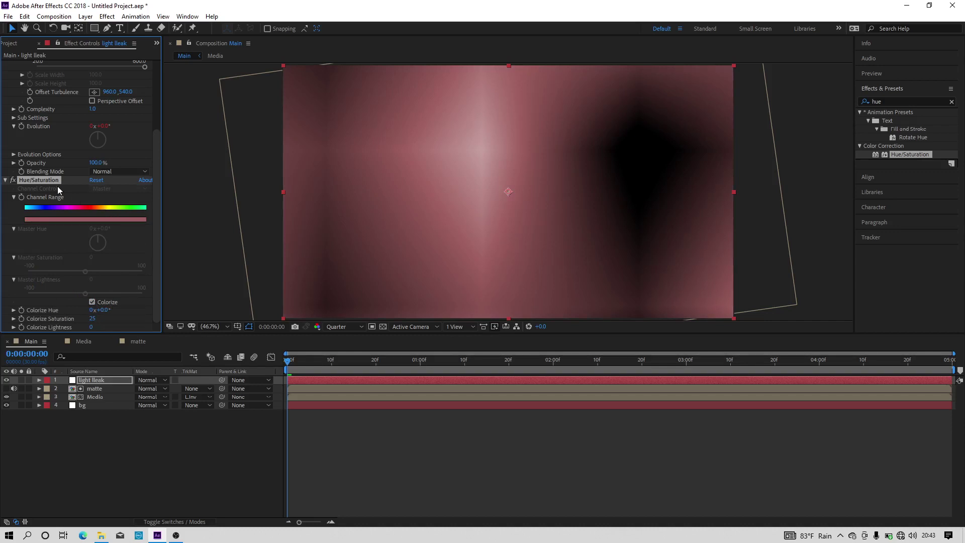
{"action": "left_click", "coordinate": [92, 320]}
{"action": "type", "text": "100"}
{"action": "key", "text": "Return"}
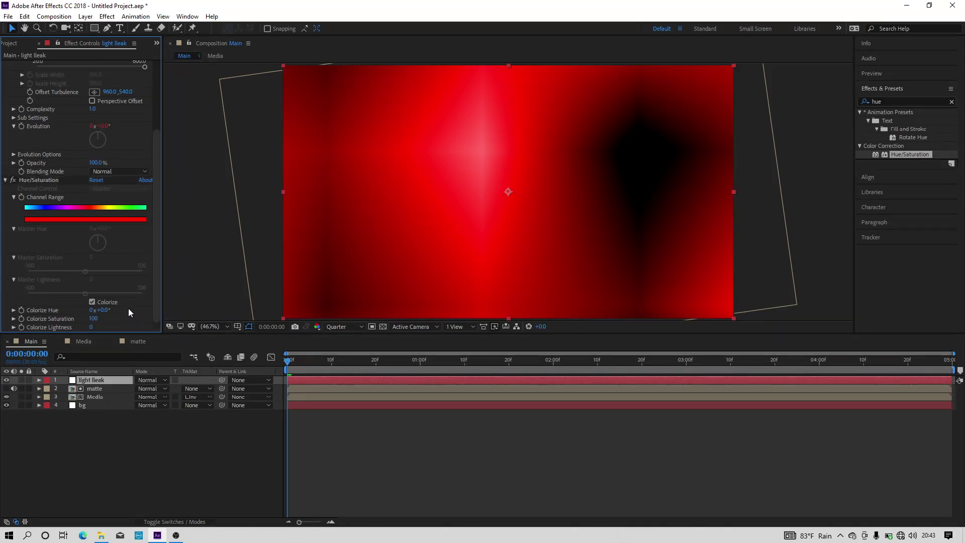
{"action": "left_click_drag", "start_coordinate": [104, 309], "coordinate": [222, 309]}
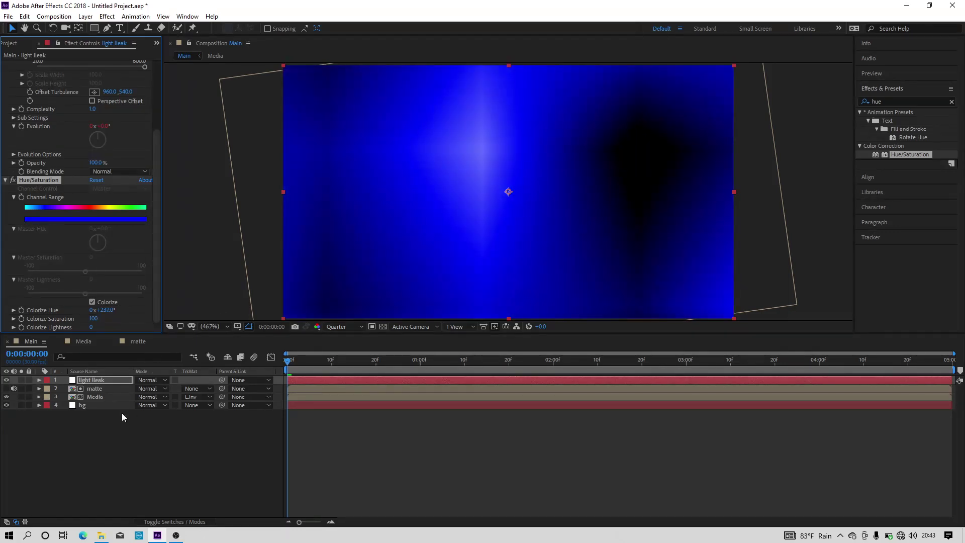
Set the light leak layer's blending mode to Screen, preview playback, and return to frame 0
{"action": "left_click", "coordinate": [151, 381]}
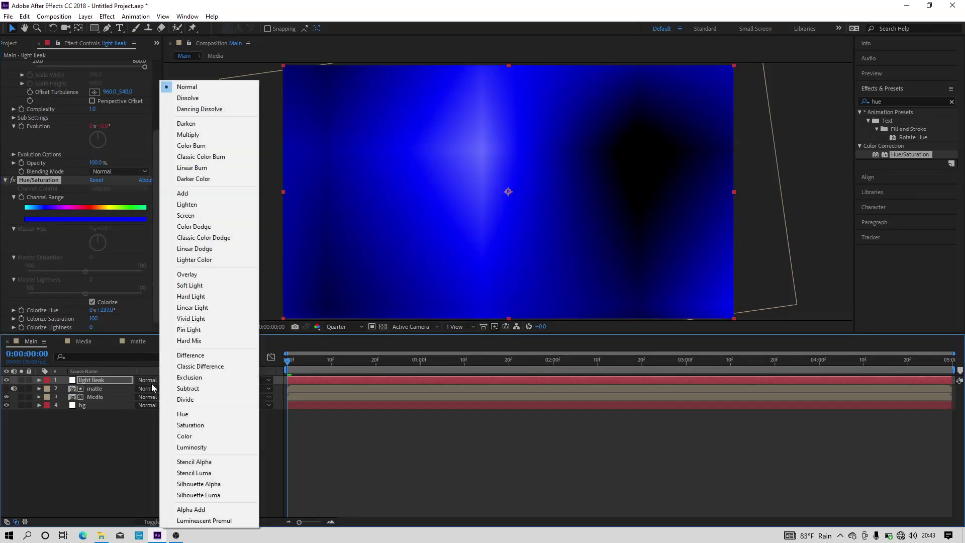
{"action": "left_click", "coordinate": [221, 217]}
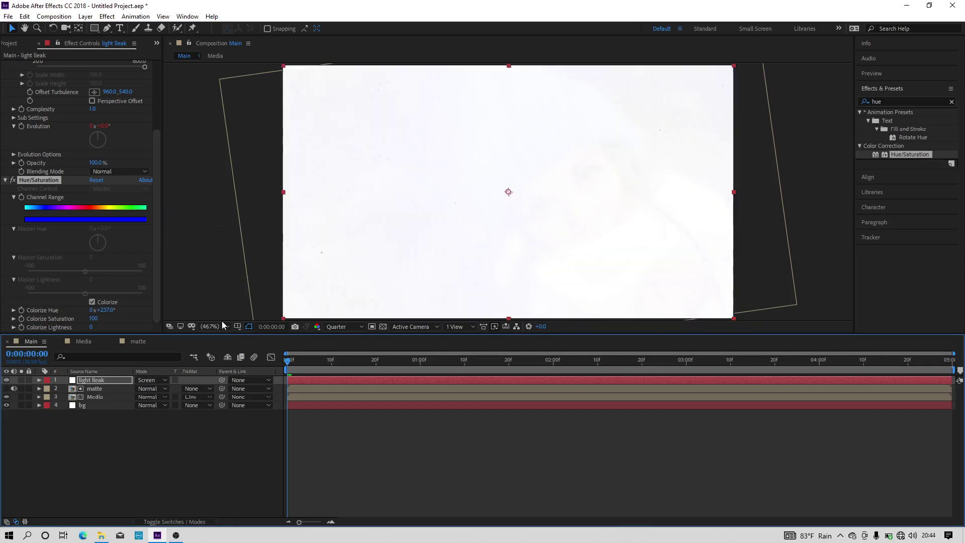
{"action": "key", "text": "space"}
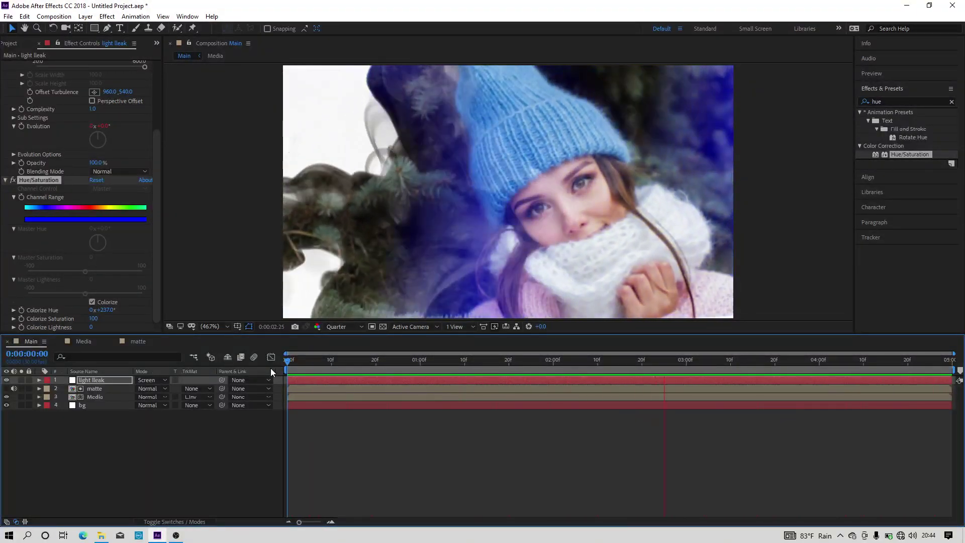
{"action": "key", "text": "space"}
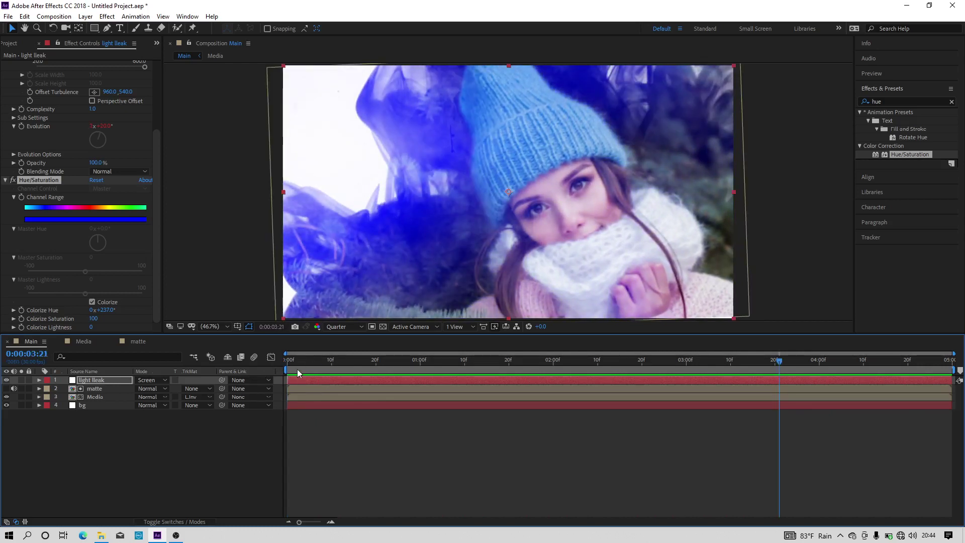
{"action": "key", "text": "Home"}
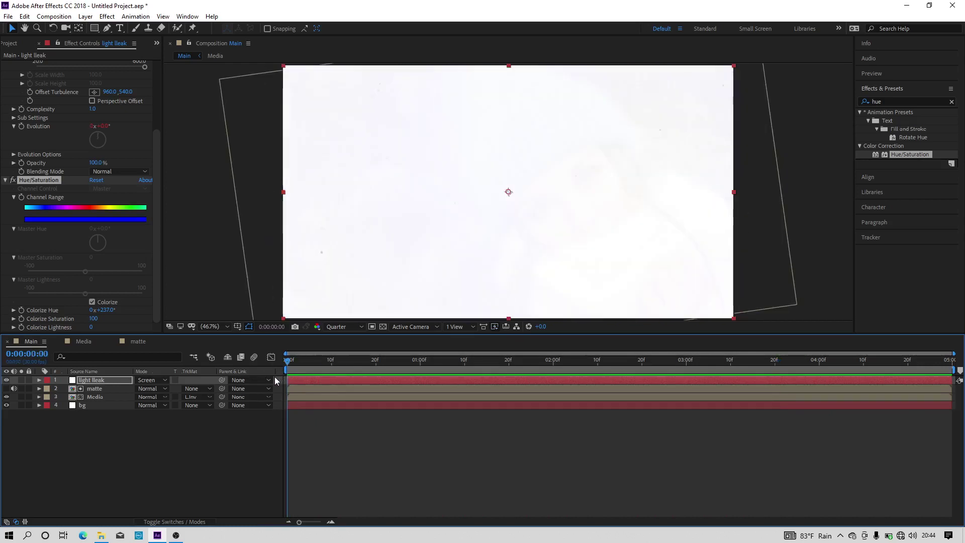
Add a new empty text layer to the Main comp from the timeline's context menu
{"action": "key", "text": "ctrl+0"}
{"action": "right_click", "coordinate": [76, 463]}
{"action": "right_click", "coordinate": [167, 439]}
{"action": "left_click", "coordinate": [301, 327]}
Set the text font to Lucida Handwriting Italic at 160 px
{"action": "left_click", "coordinate": [887, 149]}
{"action": "type", "text": "luci"}
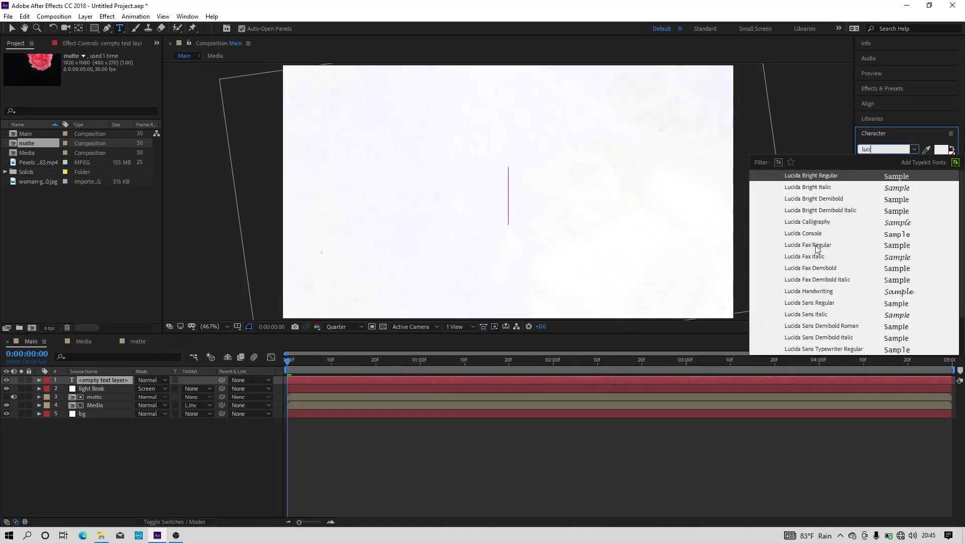
{"action": "left_click", "coordinate": [809, 291]}
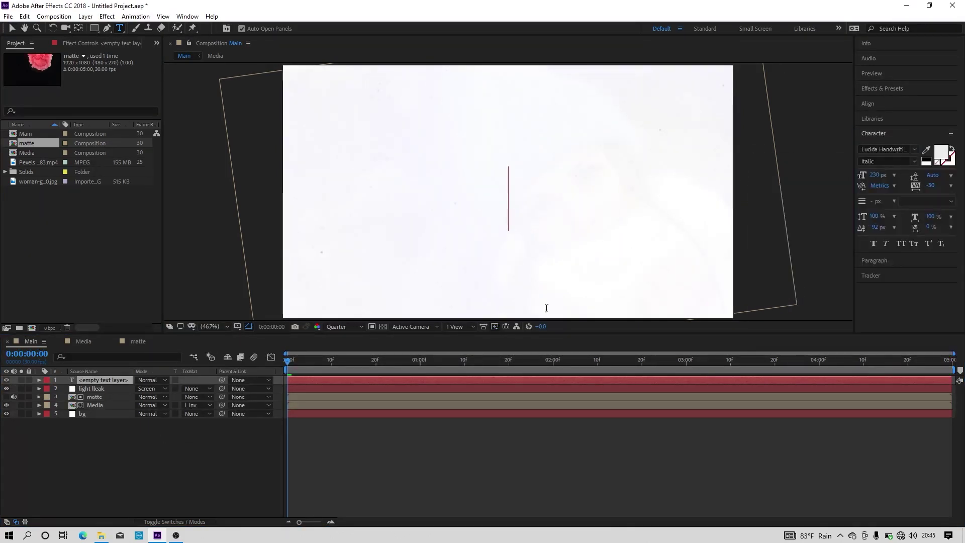
{"action": "left_click", "coordinate": [880, 175]}
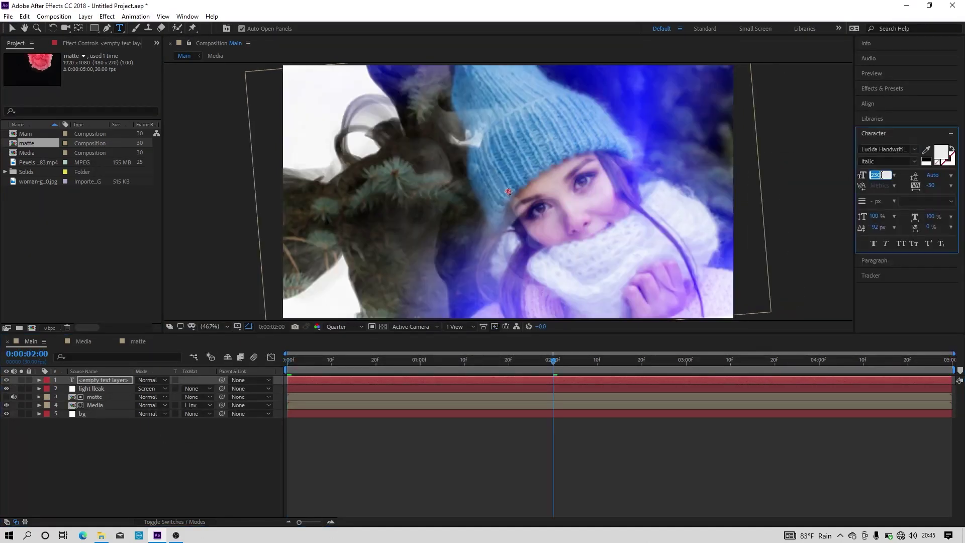
{"action": "type", "text": "160"}
{"action": "key", "text": "Return"}
Type the two-line title 'After Effect' / 'Tutorial' in the composition
{"action": "left_click", "coordinate": [519, 249]}
{"action": "type", "text": "After Effect"}
{"action": "key", "text": "Return"}
{"action": "type", "text": "Tutorial"}
Shrink the title text, center it, and move it to the lower right of the frame
{"action": "key", "text": "ctrl+a"}
{"action": "left_click_drag", "start_coordinate": [874, 174], "coordinate": [861, 174]}
{"action": "left_click", "coordinate": [868, 103]}
{"action": "key", "text": "ctrl+Home"}
{"action": "key", "text": "v"}
{"action": "left_click_drag", "start_coordinate": [561, 175], "coordinate": [637, 267]}
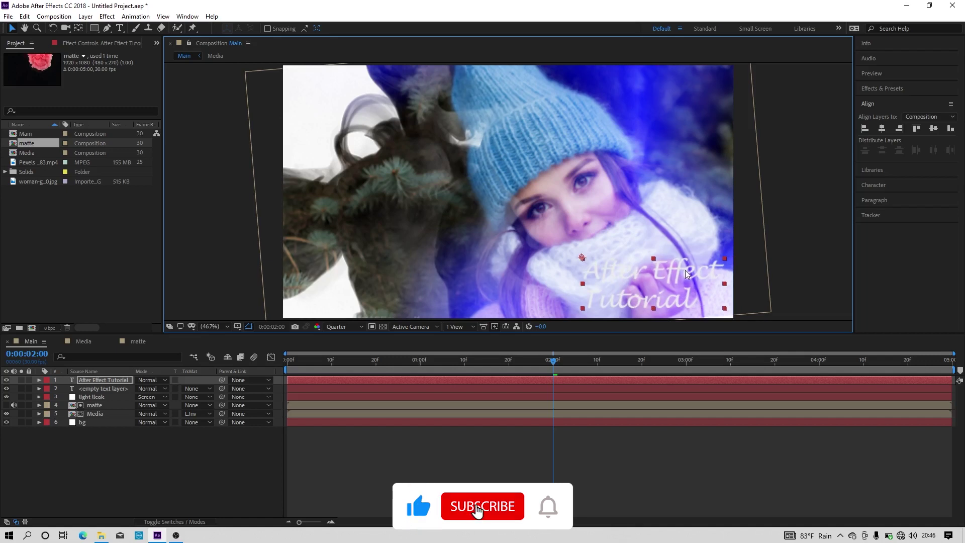
Re-edit the title to check the preset text sizes, then finish and expand the layer's properties
{"action": "double_click", "coordinate": [637, 273]}
{"action": "left_click", "coordinate": [950, 185]}
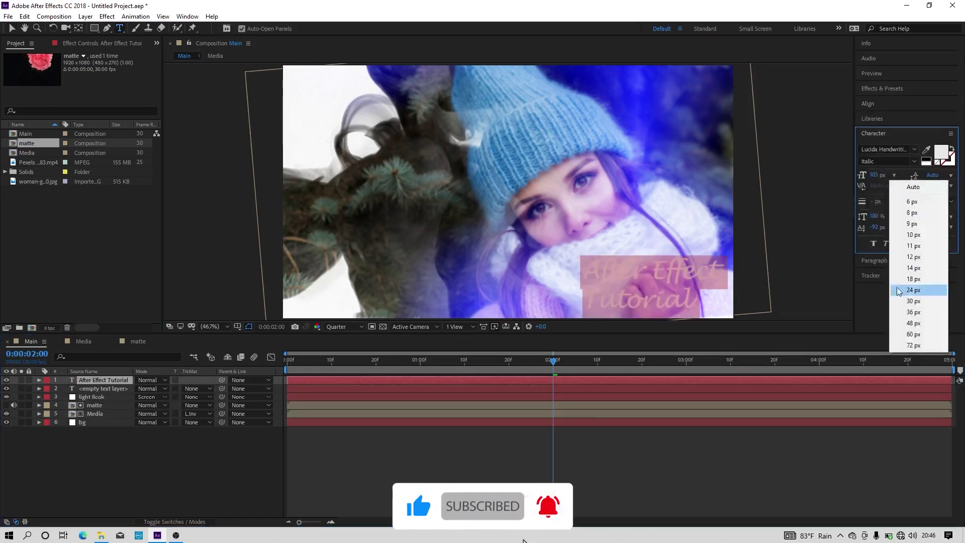
{"action": "left_click", "coordinate": [889, 291]}
{"action": "key", "text": "Escape"}
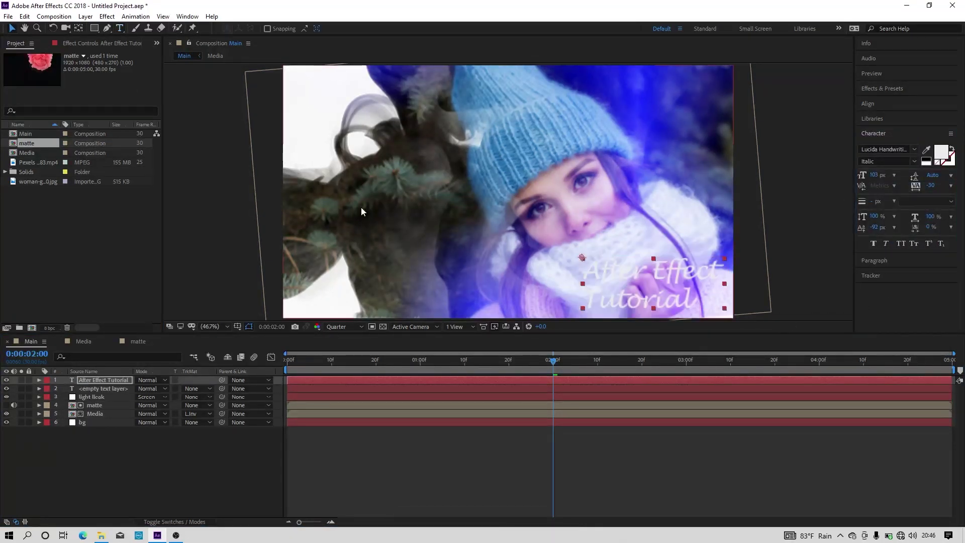
{"action": "left_click", "coordinate": [40, 380]}
Add an Opacity animator to the title with Opacity set to 0%
{"action": "left_click", "coordinate": [211, 389]}
{"action": "left_click", "coordinate": [251, 243]}
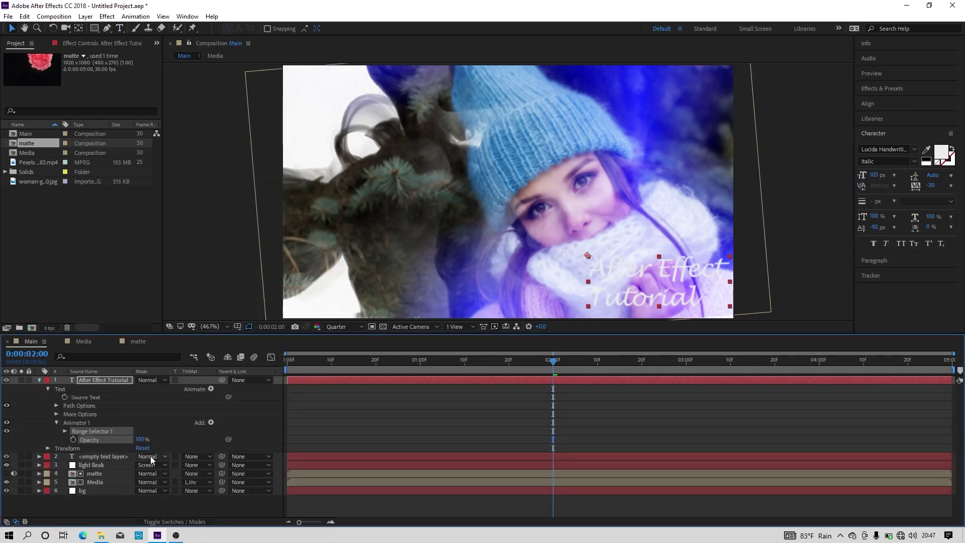
{"action": "left_click_drag", "start_coordinate": [139, 439], "coordinate": [120, 440]}
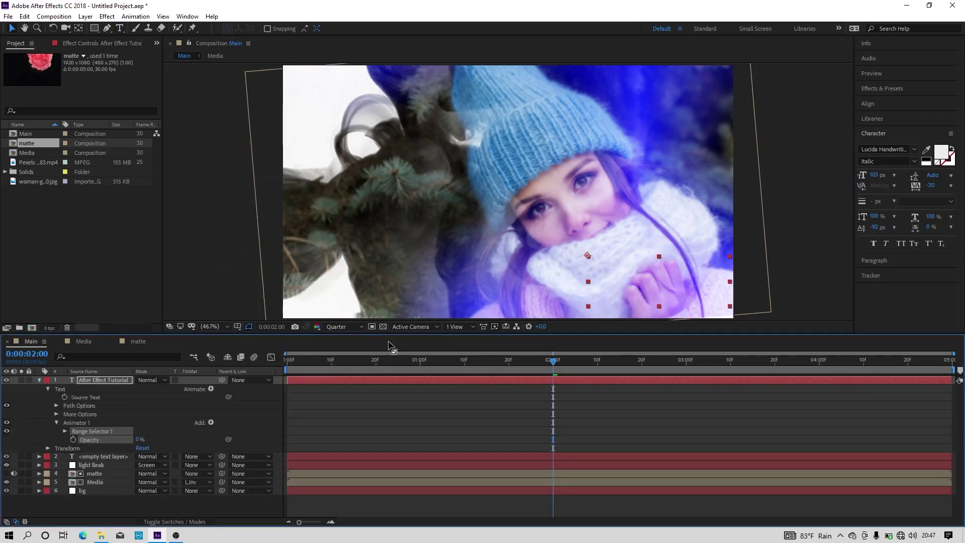
{"action": "left_click", "coordinate": [64, 431]}
Keyframe Range Selector Start from 0% at 0:00 to 100% at 4:00 and preview
{"action": "key", "text": "Home"}
{"action": "left_click", "coordinate": [82, 440]}
{"action": "left_click_drag", "start_coordinate": [287, 360], "coordinate": [819, 360]}
{"action": "left_click_drag", "start_coordinate": [140, 440], "coordinate": [278, 437]}
{"action": "key", "text": "space"}
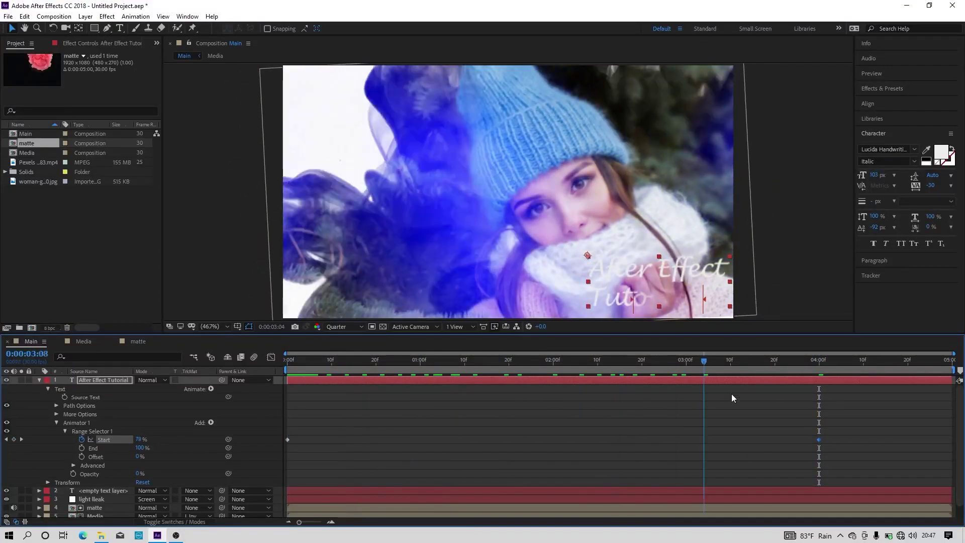
{"action": "key", "text": "u"}
{"action": "left_click", "coordinate": [415, 478]}
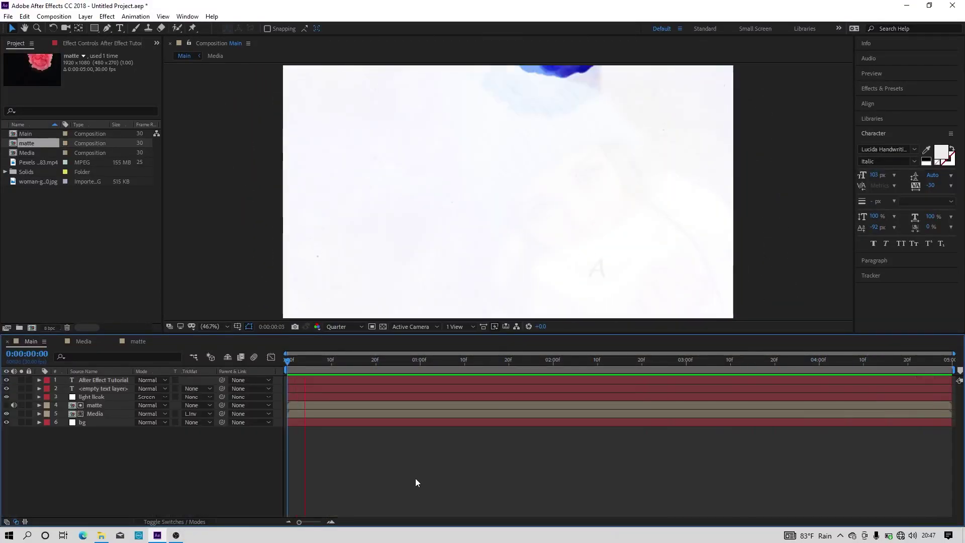